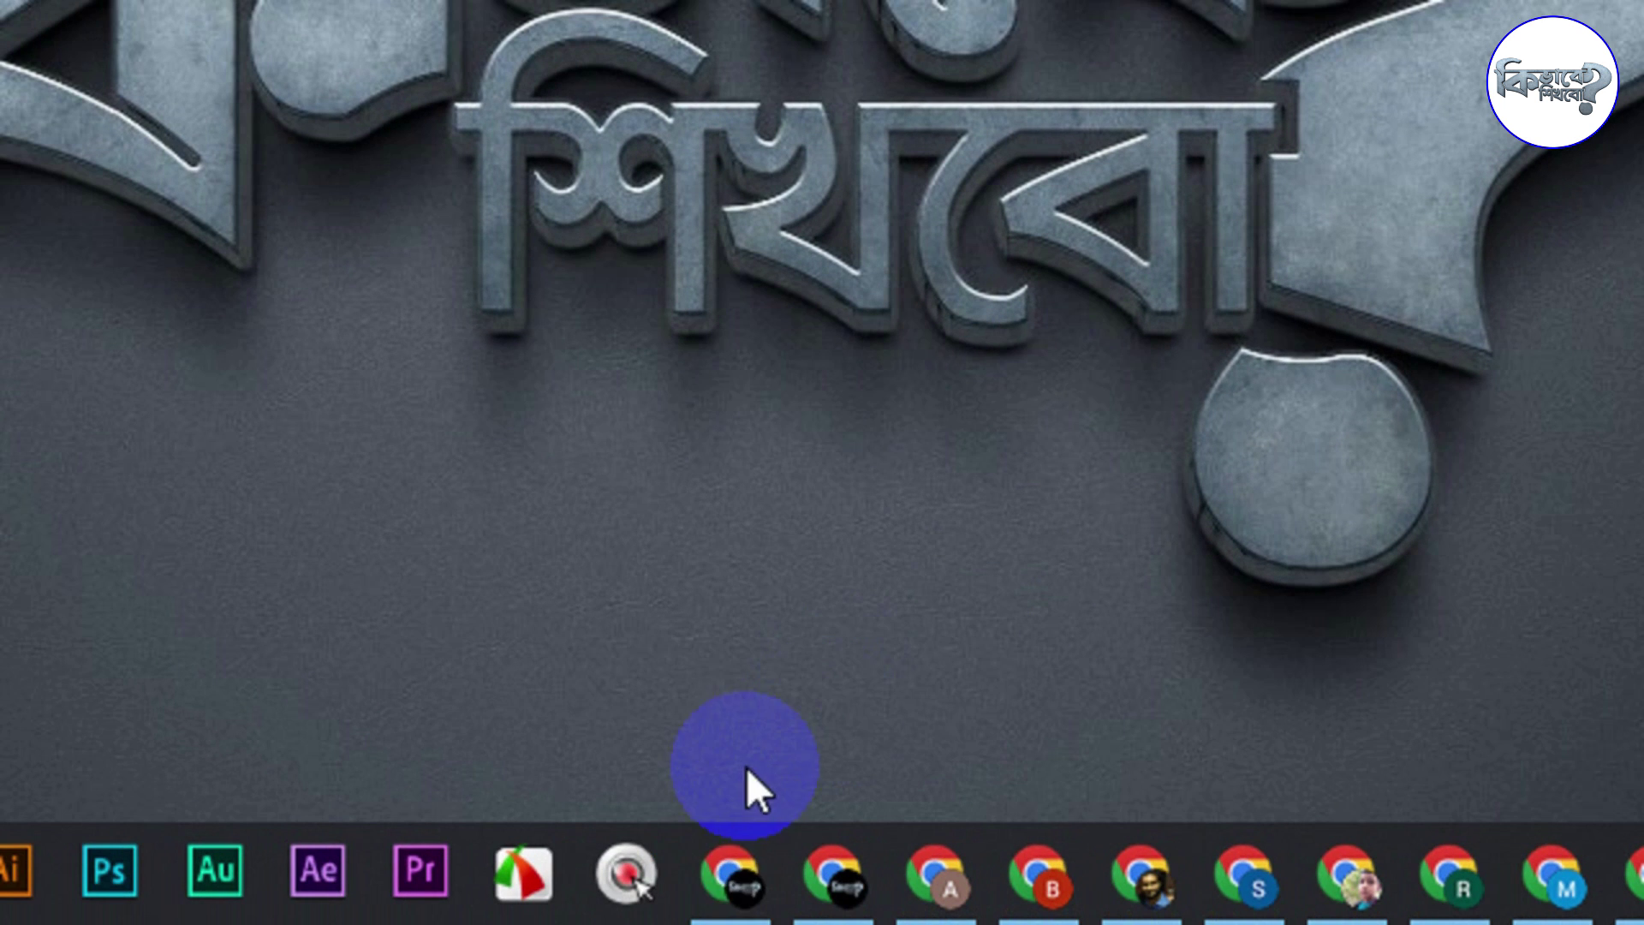
Open Chrome and search Google for 'nu result' by accepting the autocomplete for 'NU re'.
mouse_move(727, 873)
left_click(717, 871)
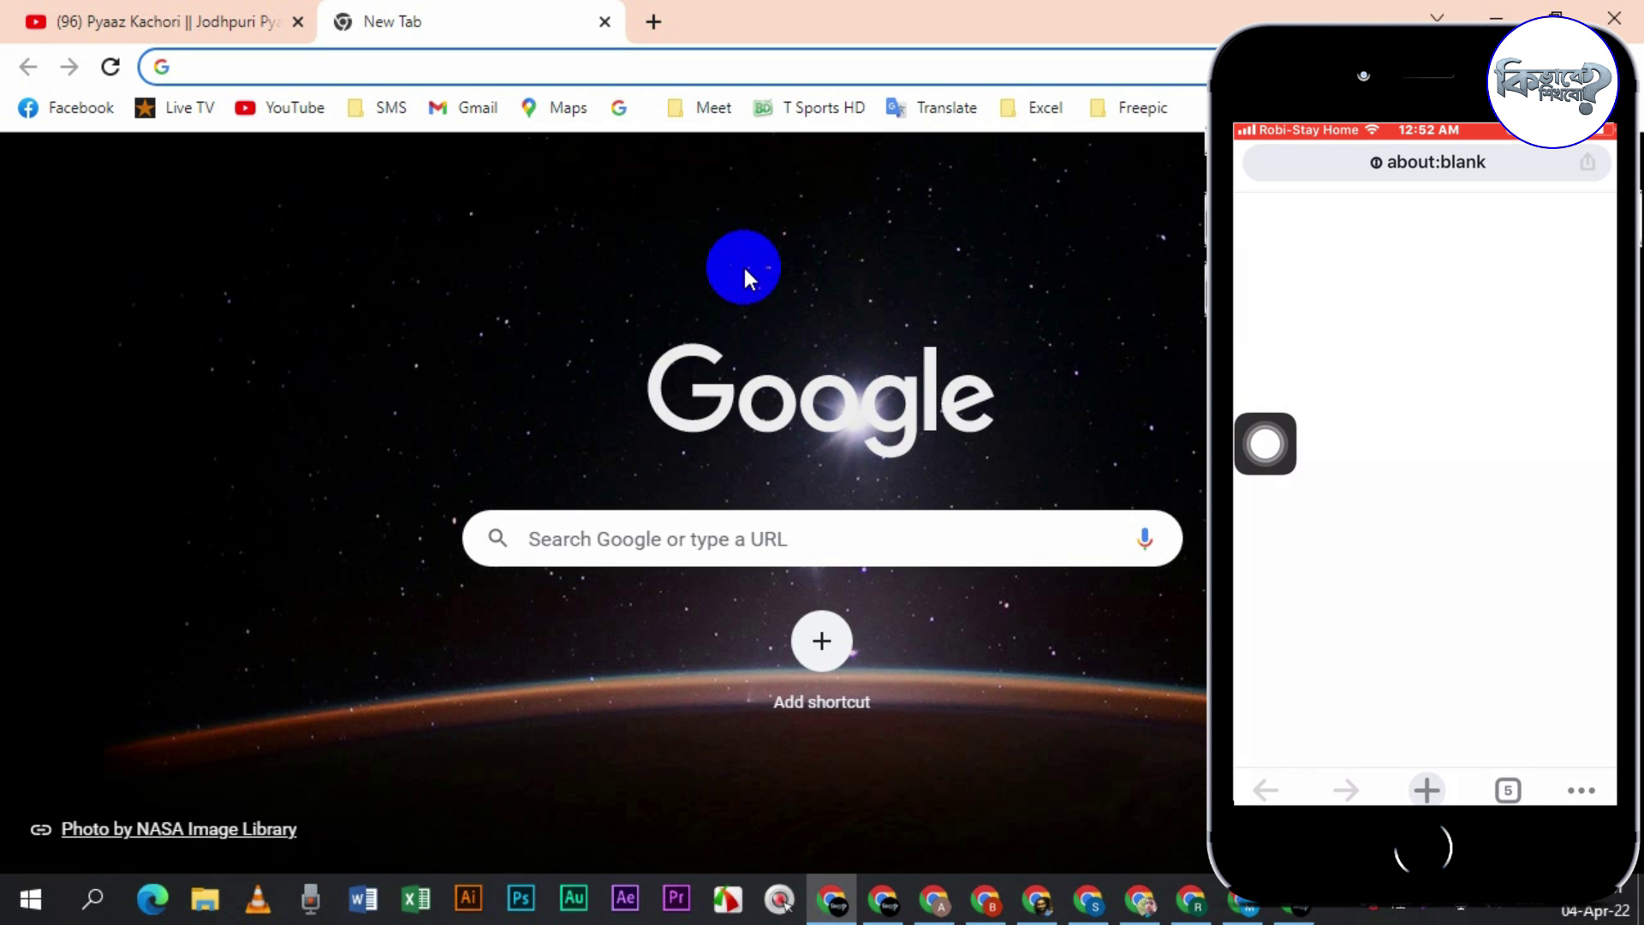
left_click(638, 541)
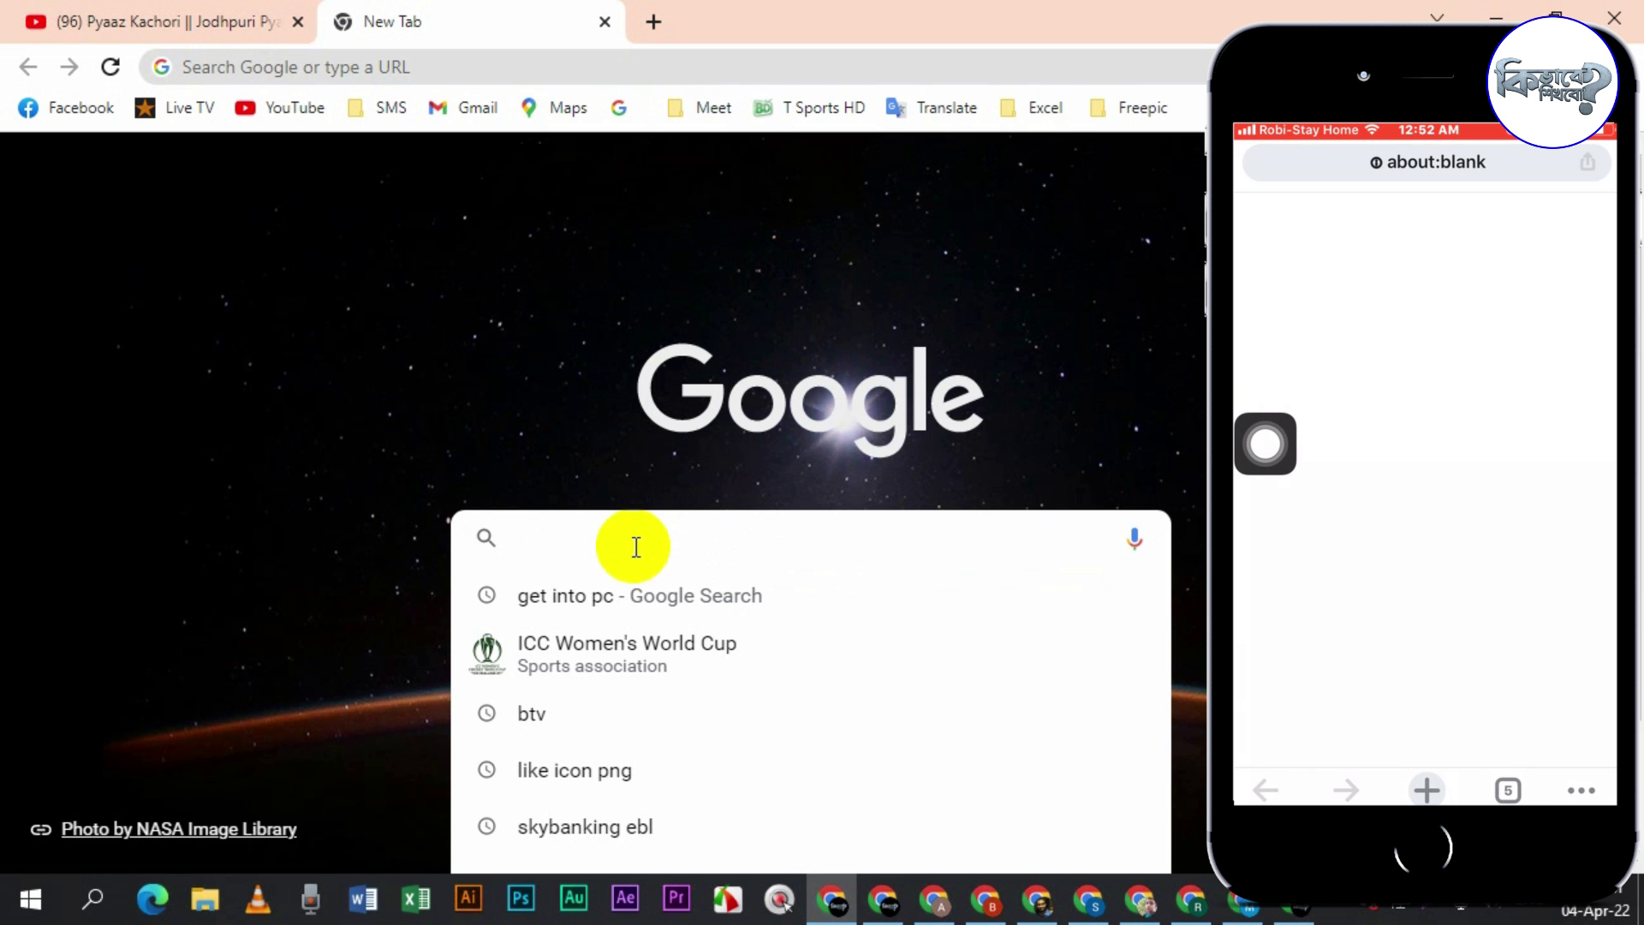
type("NU re")
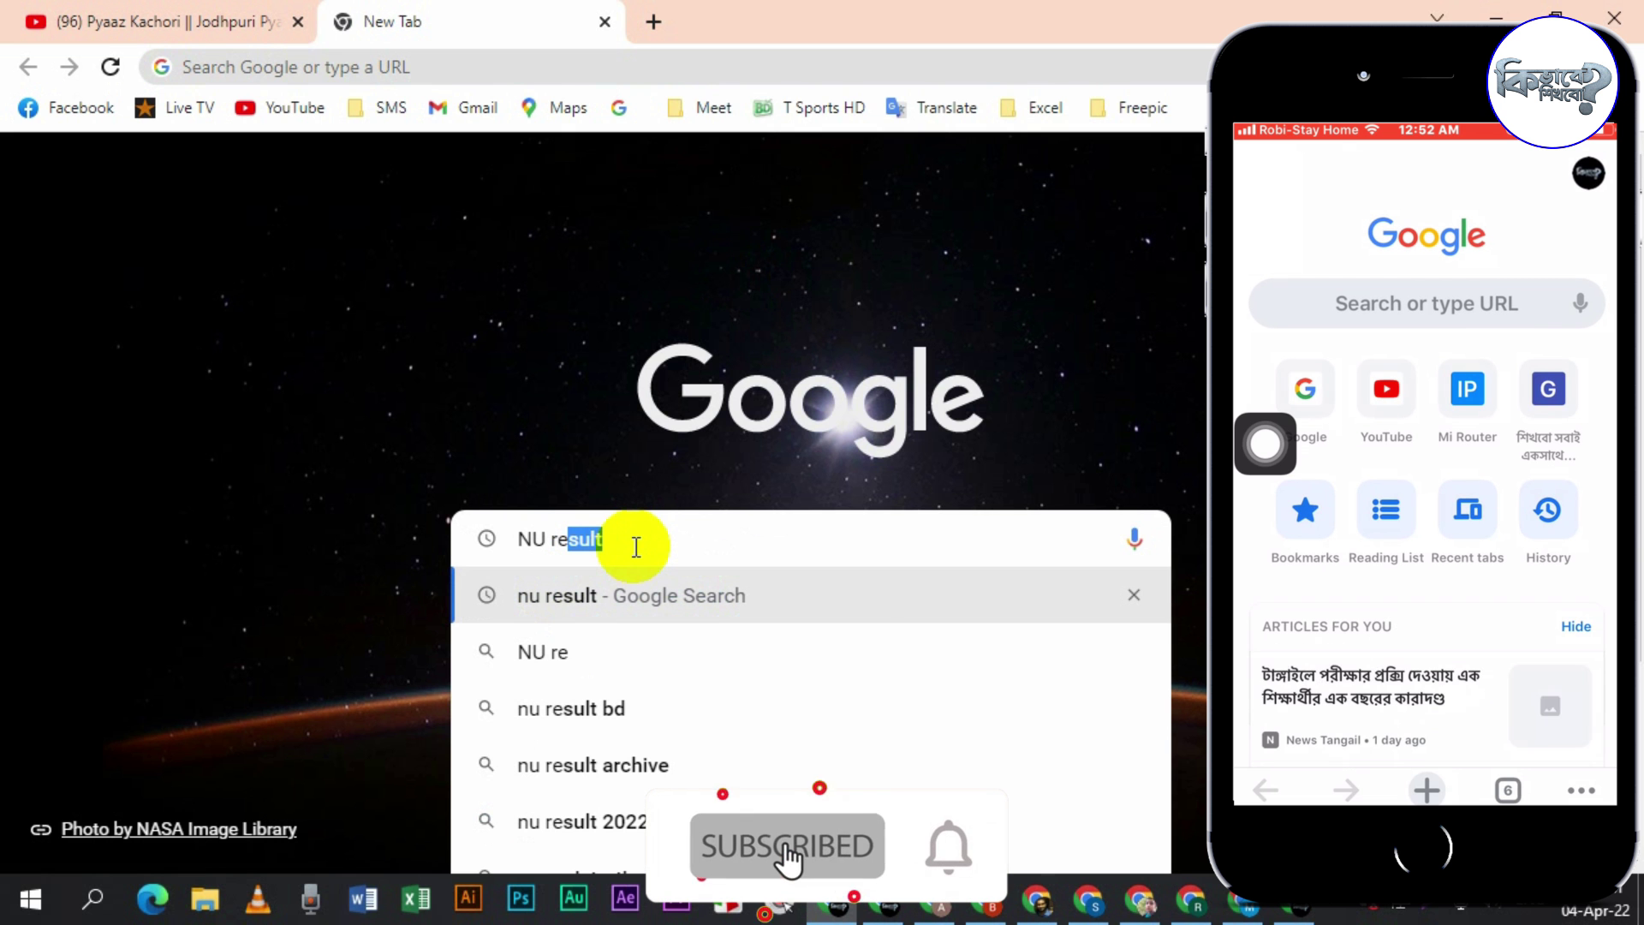
key("Return")
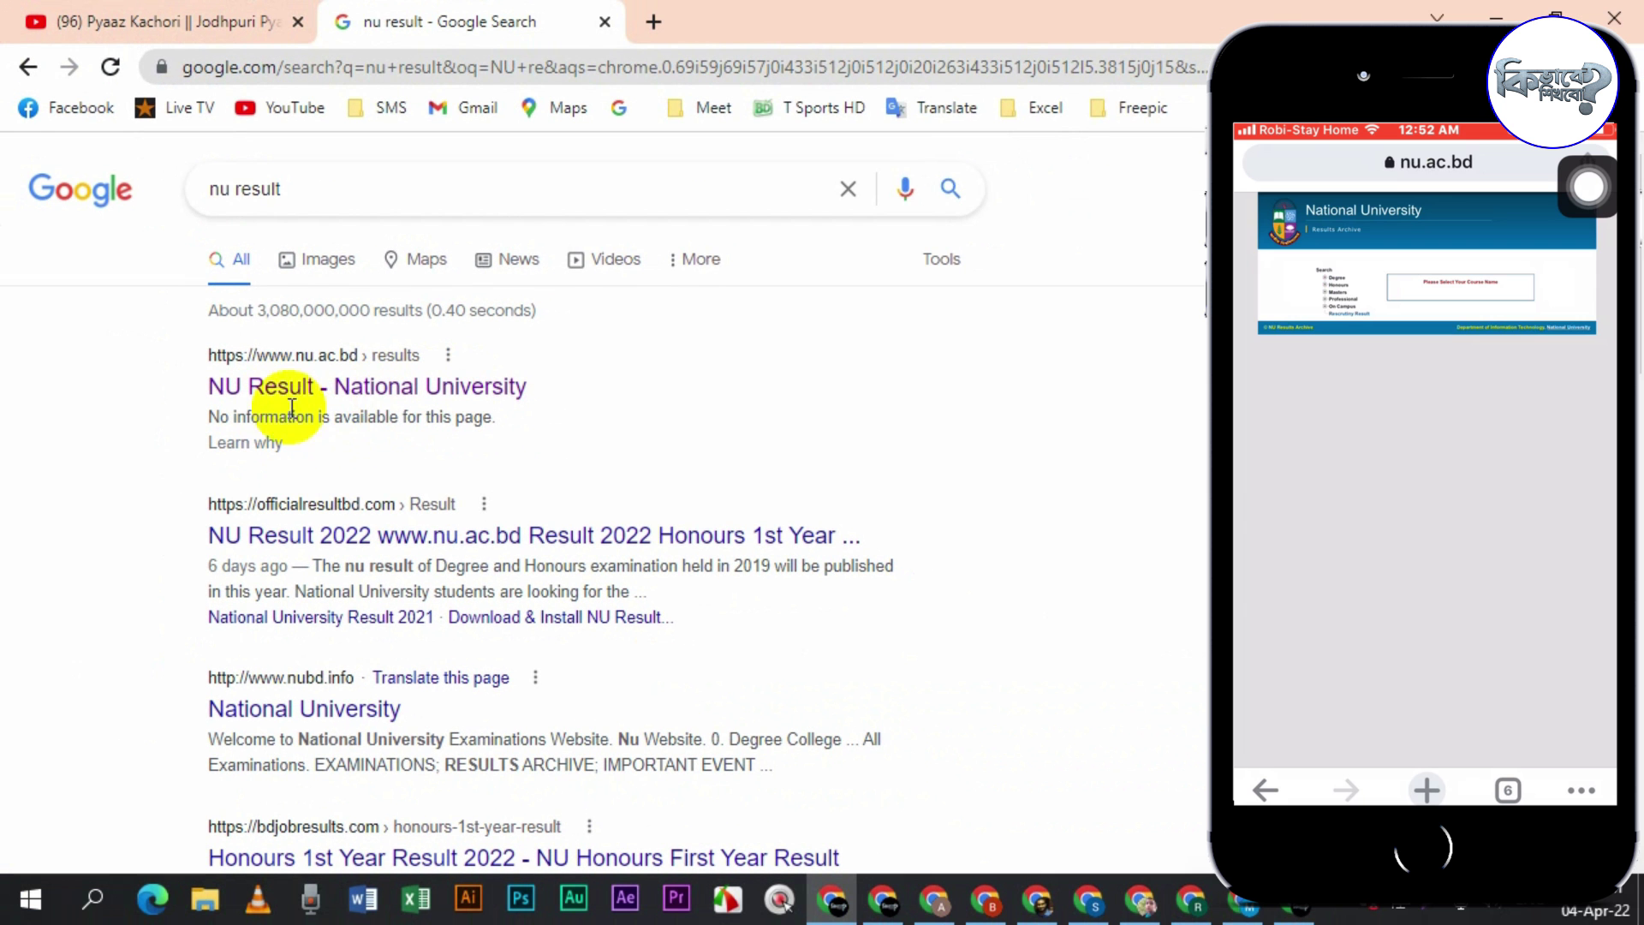
Open the 'NU Result - National University' search result at nu.ac.bd/results.
left_click(351, 389)
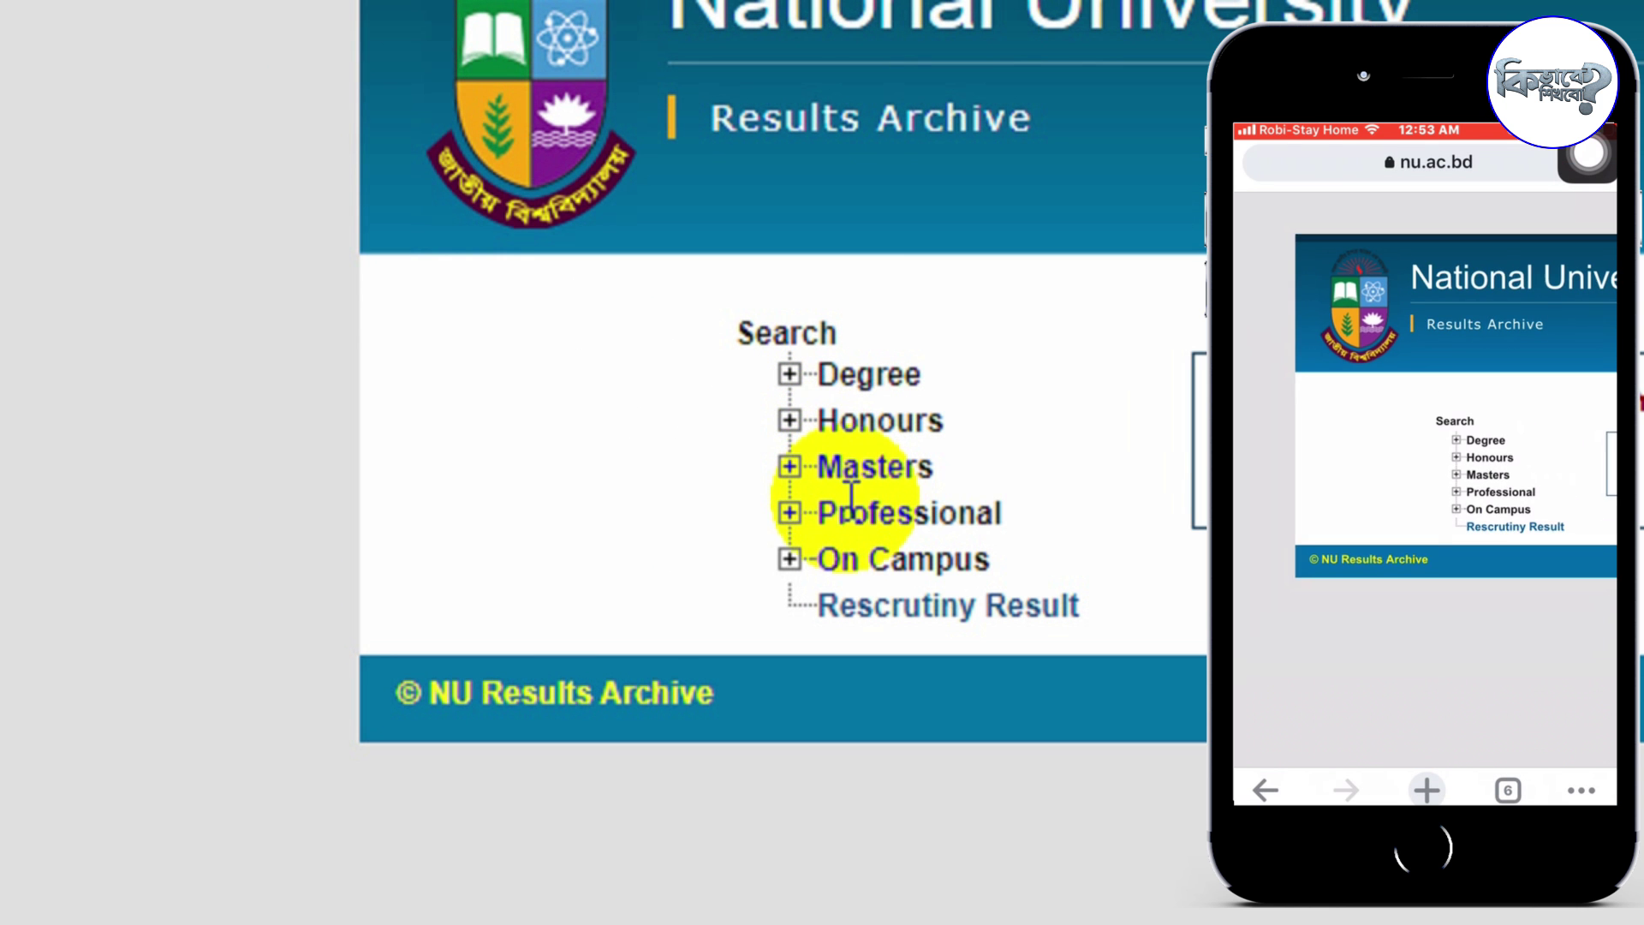
Expand Honours in the Search tree and choose First Year.
left_click(789, 420)
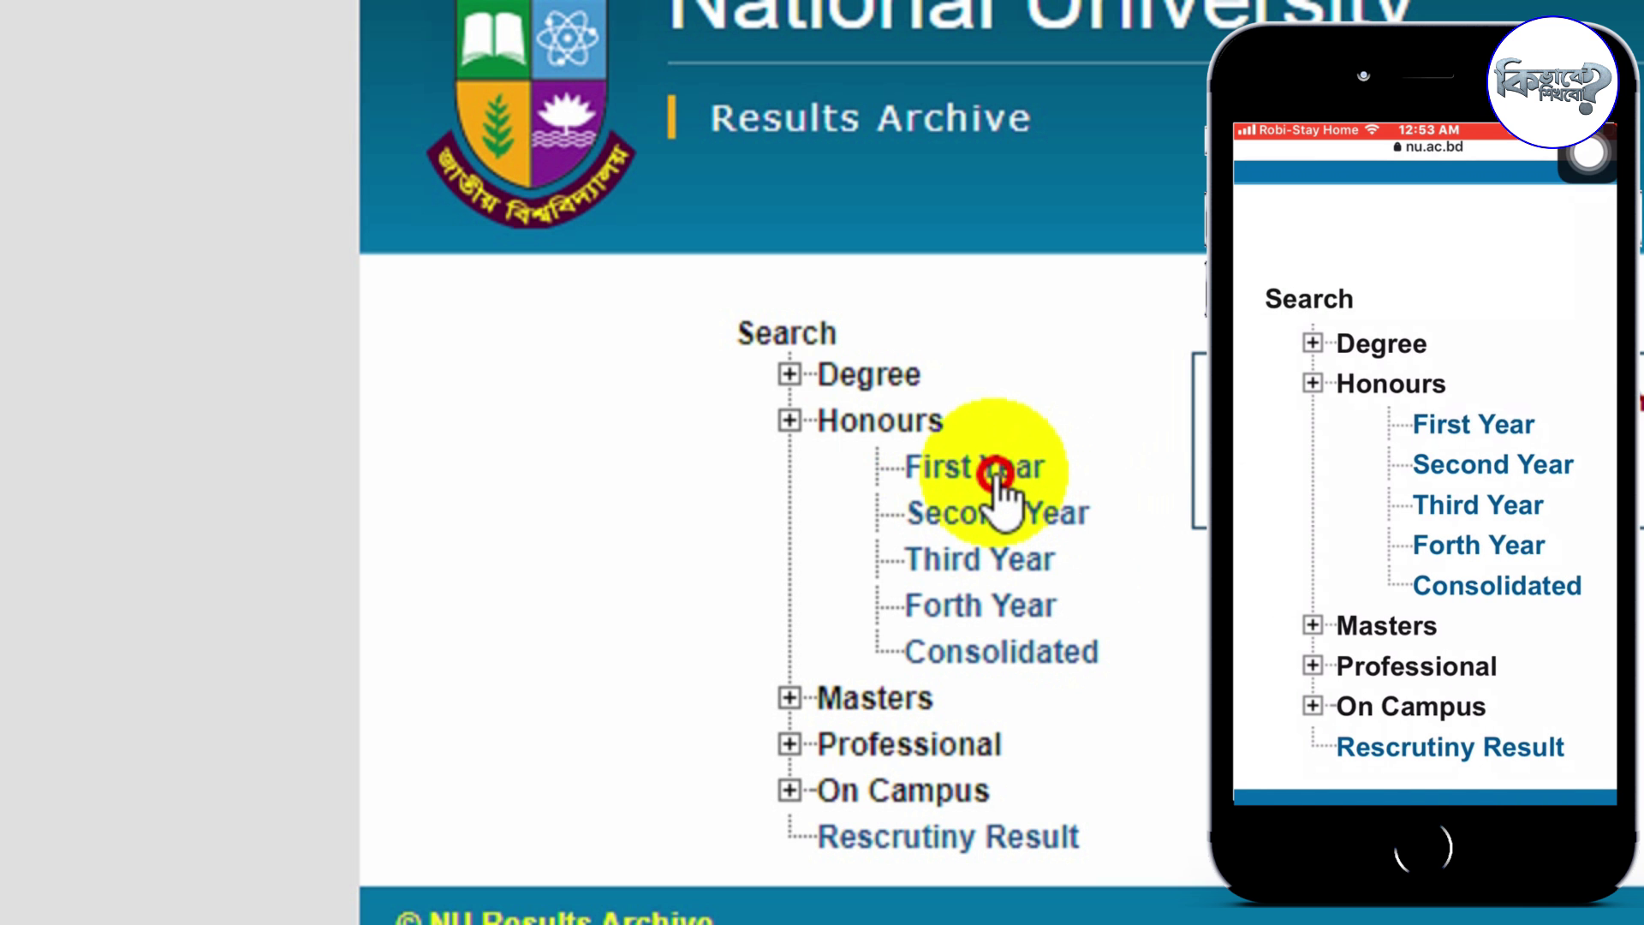
left_click(995, 476)
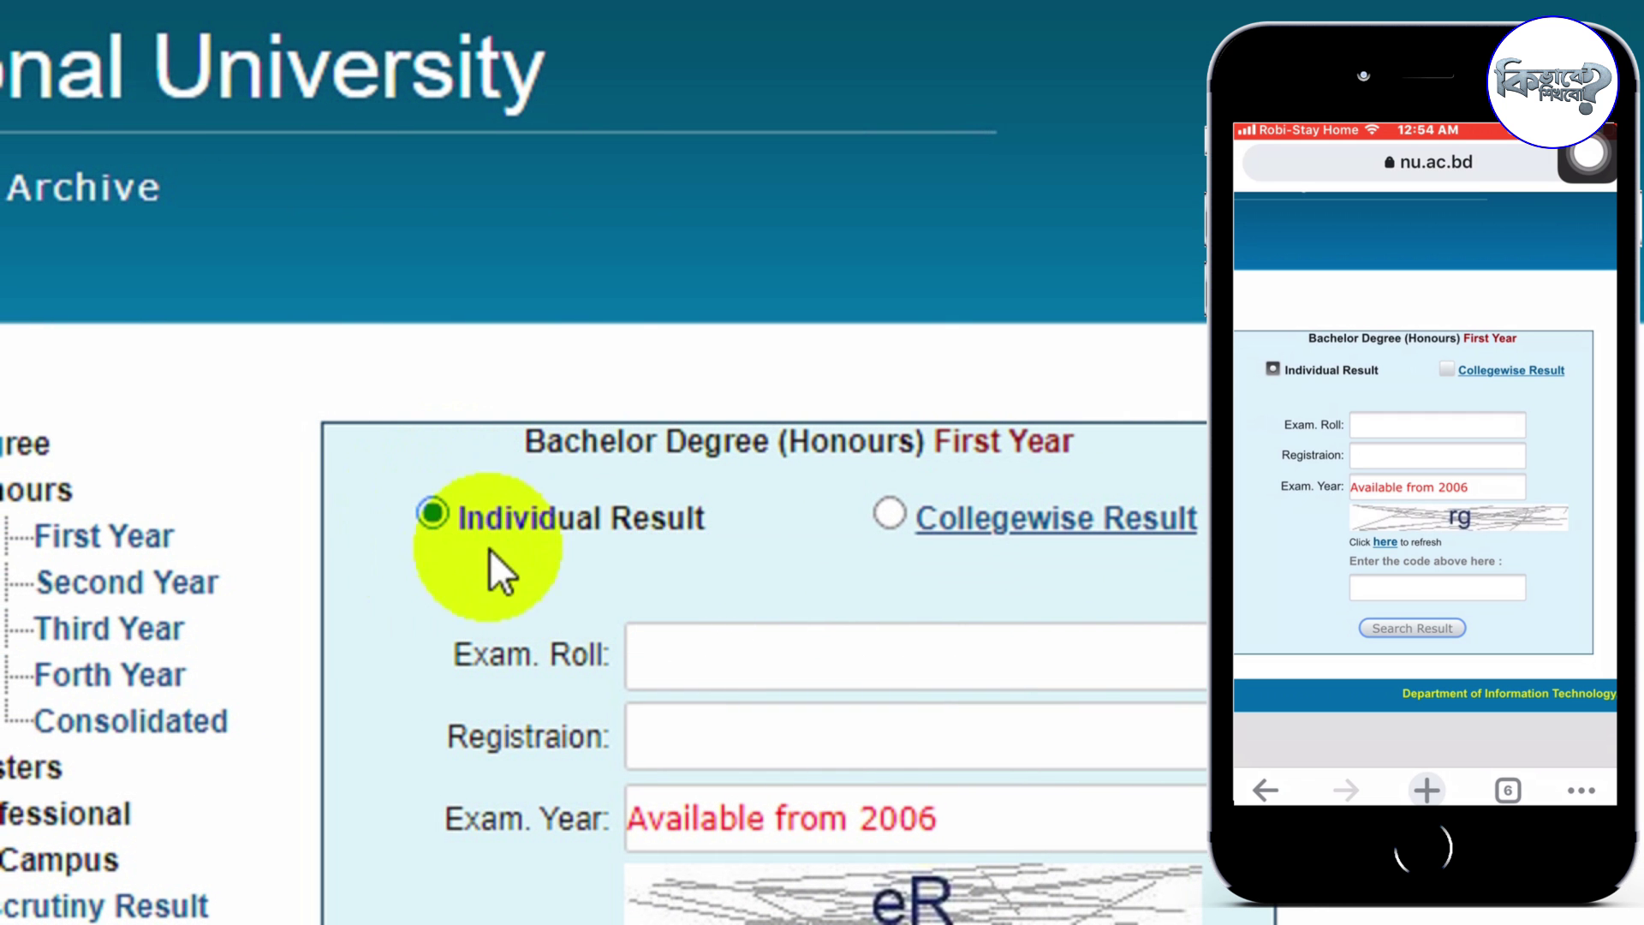
Enter the student's registration number into the Registraion field of the result form.
left_click(773, 648)
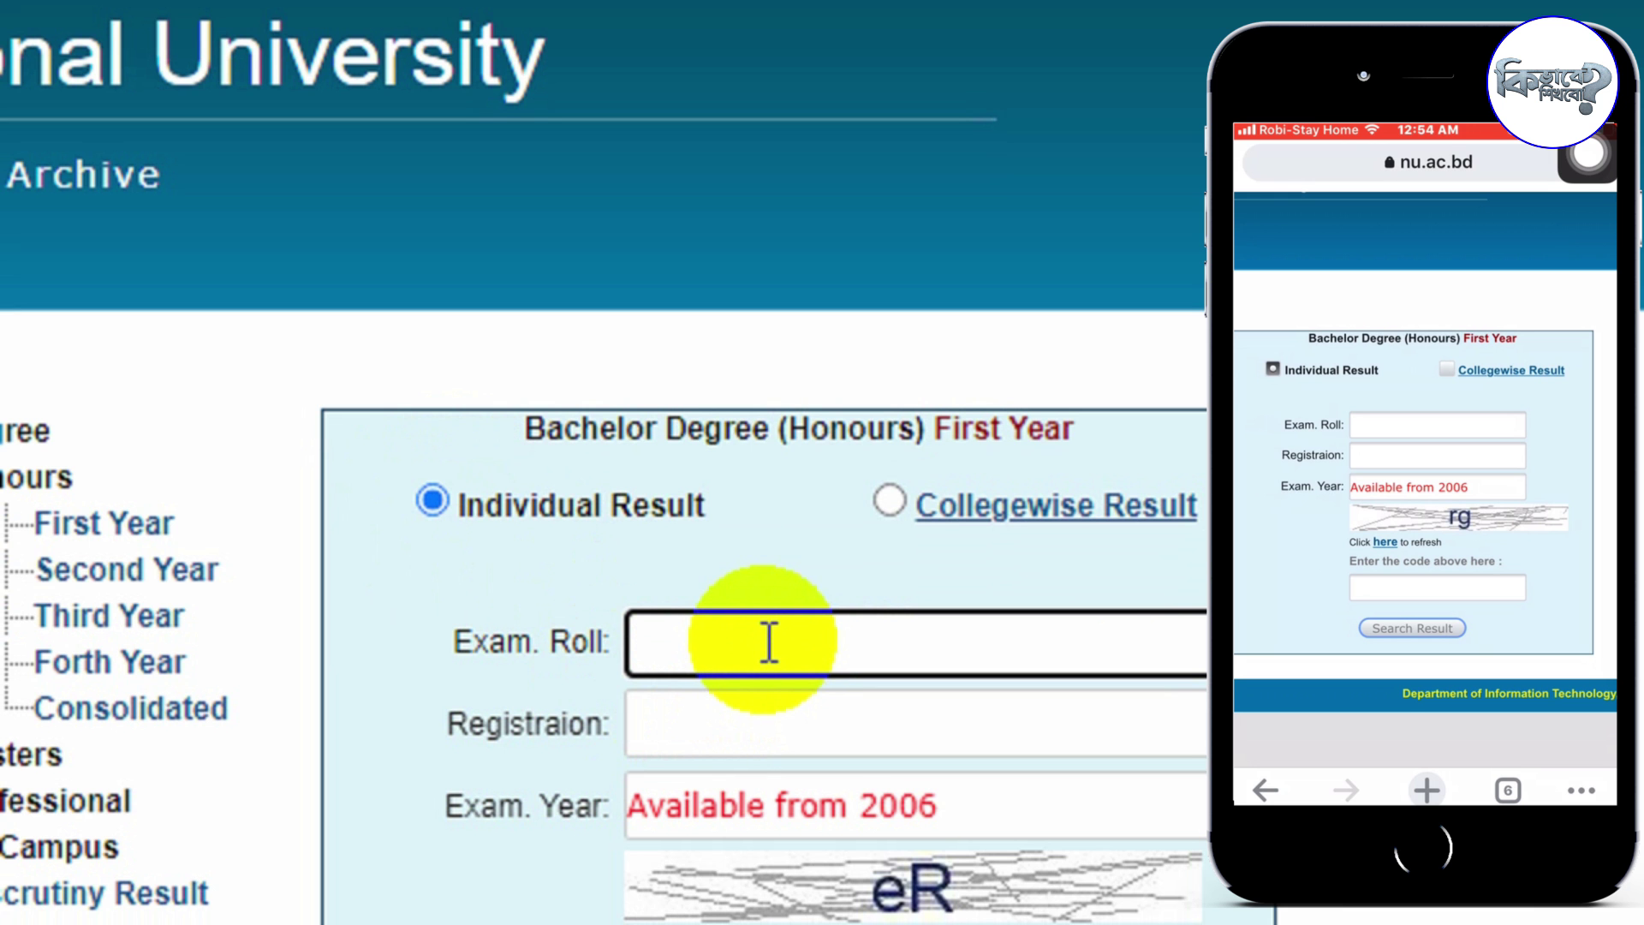
left_click(730, 723)
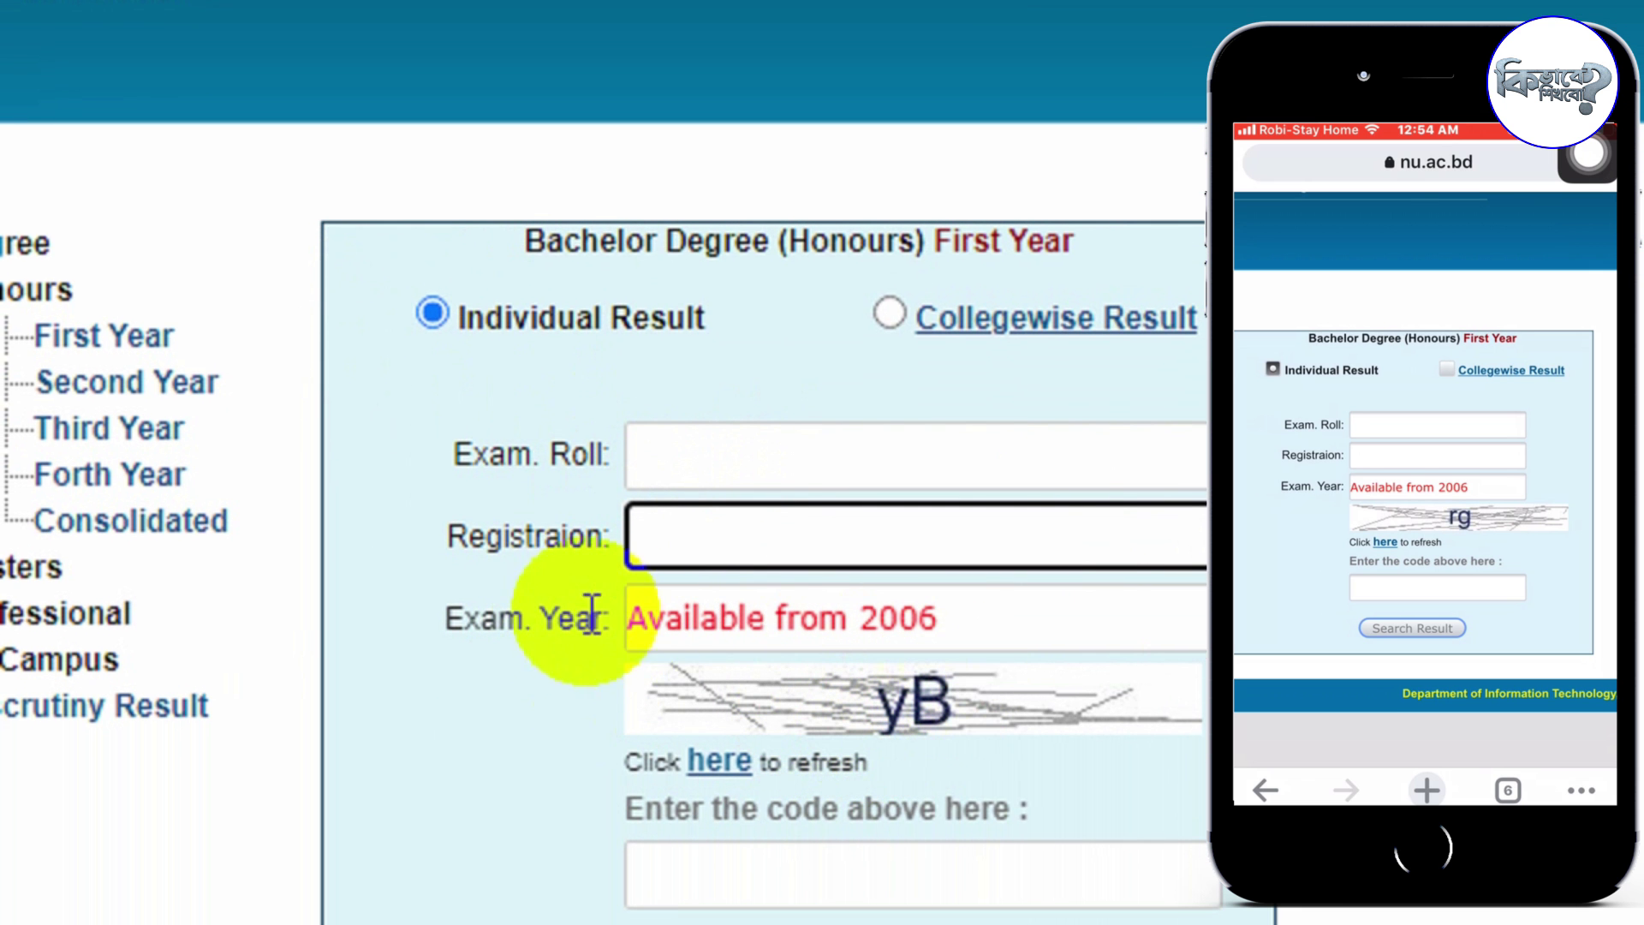
left_click(717, 625)
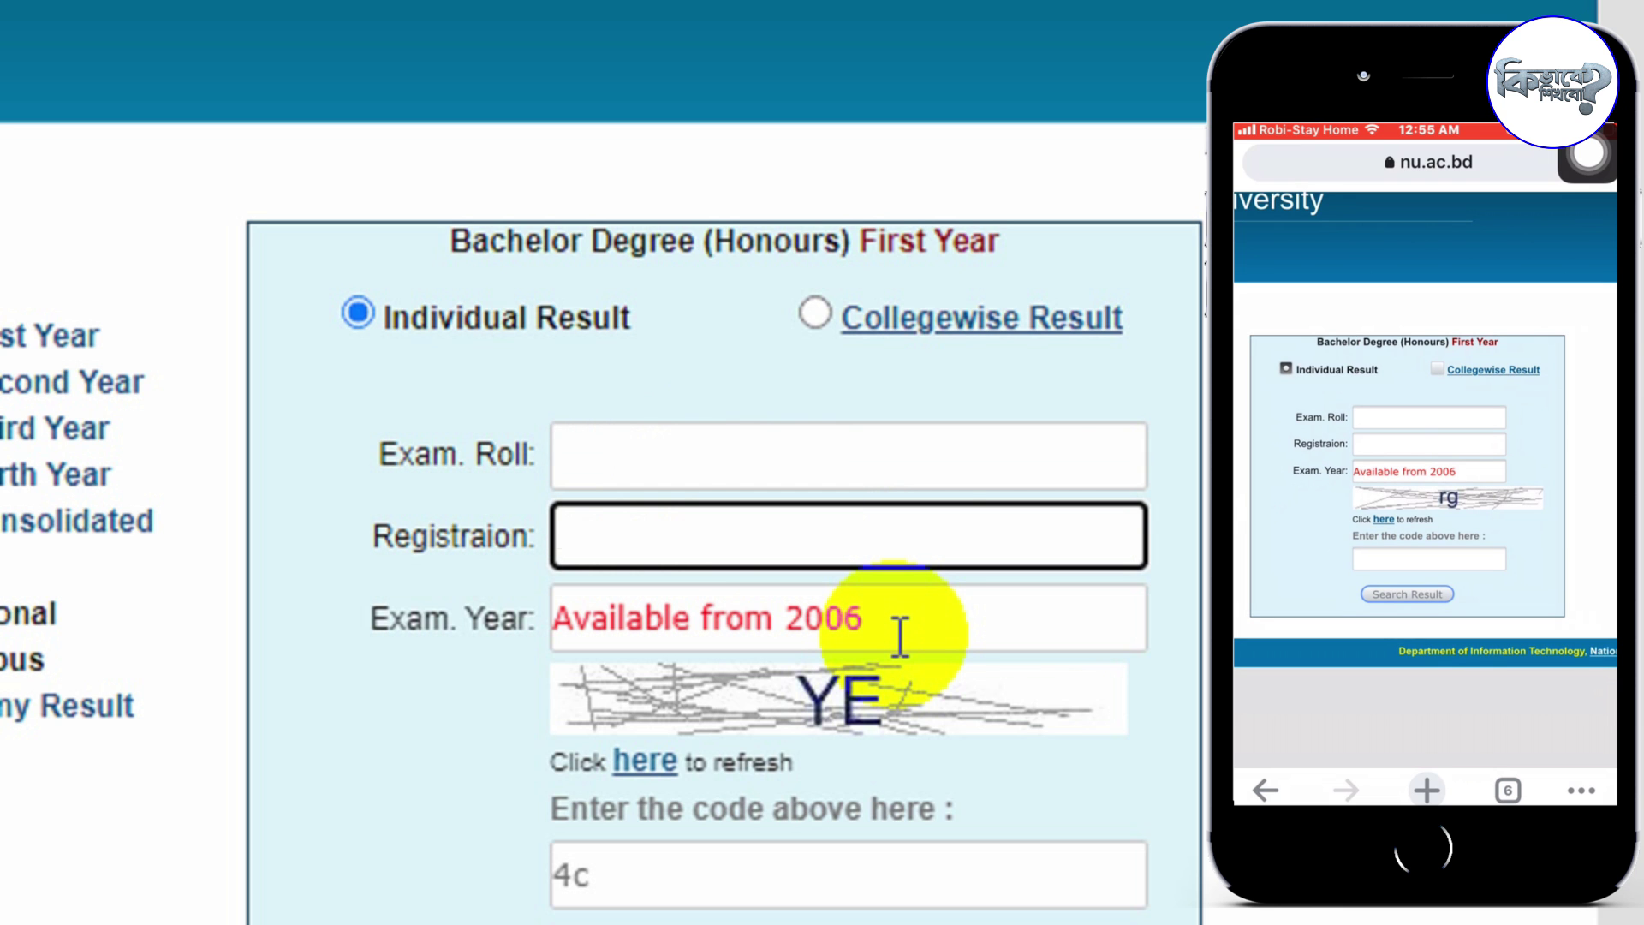
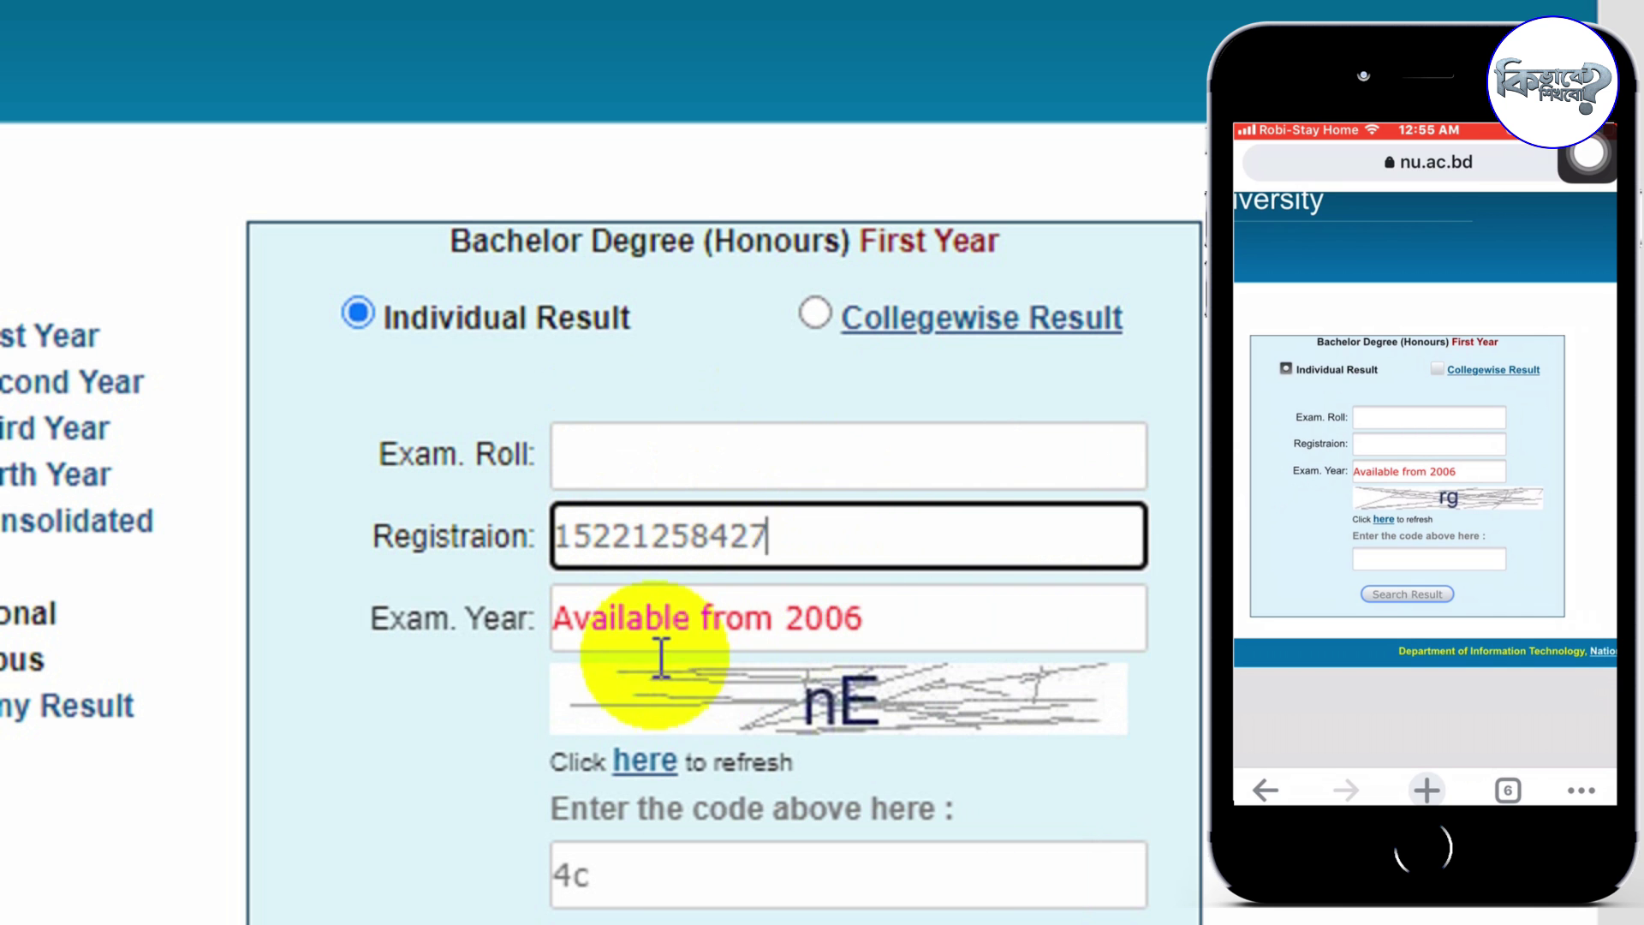
Re-enter the student's registration number and set the exam year to 2016.
left_click(661, 609)
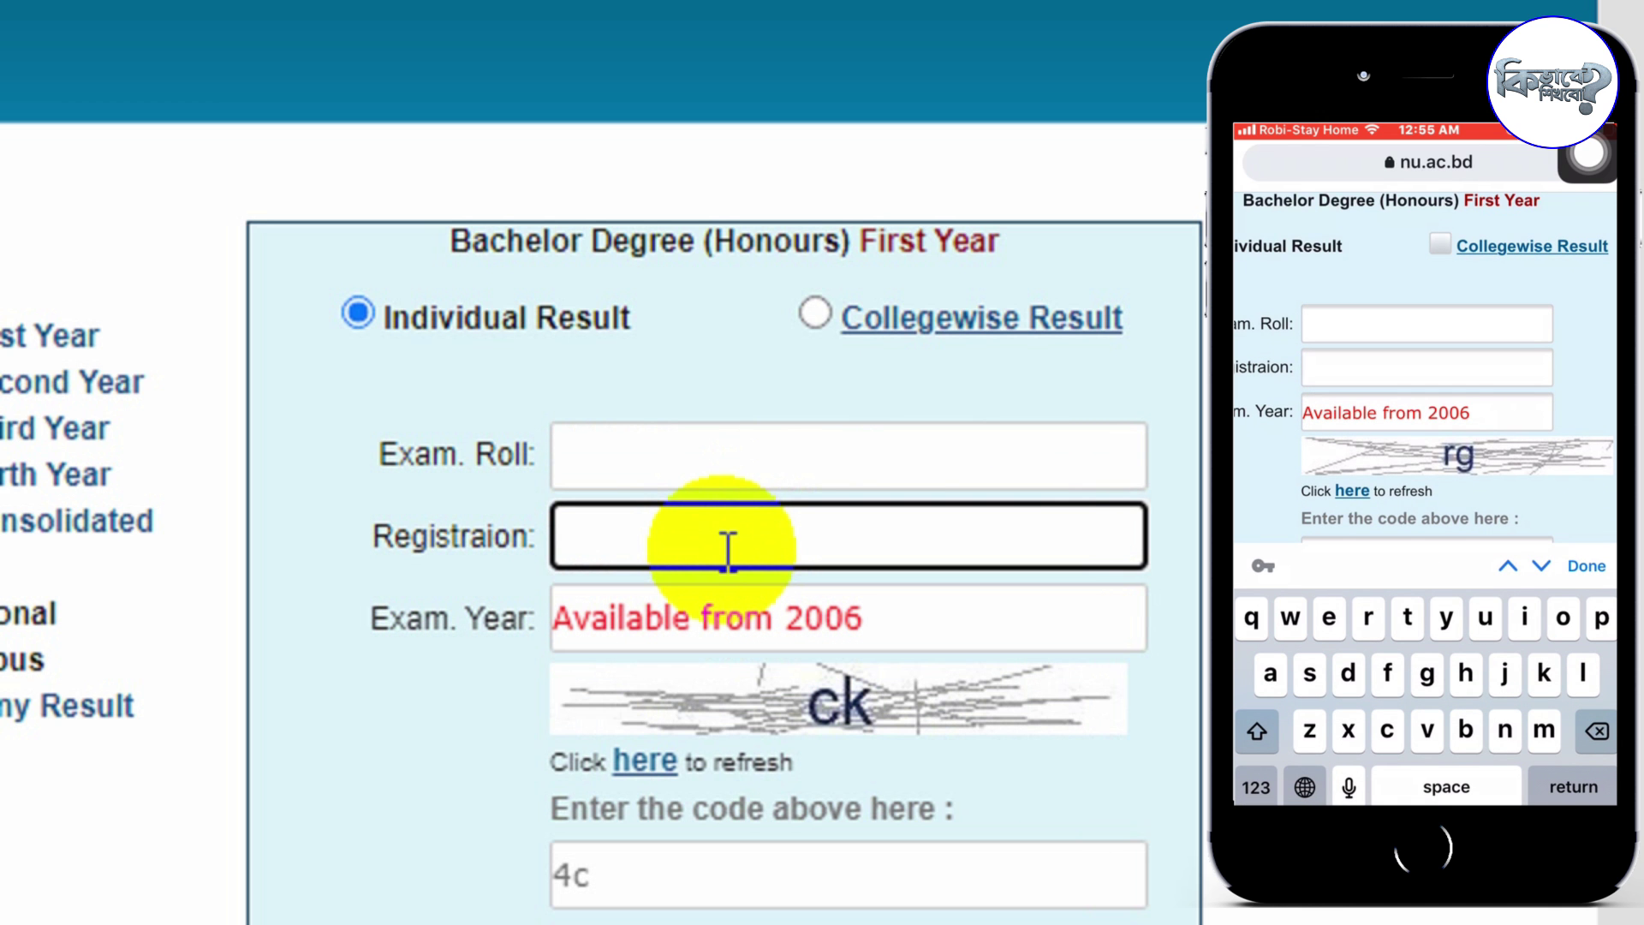
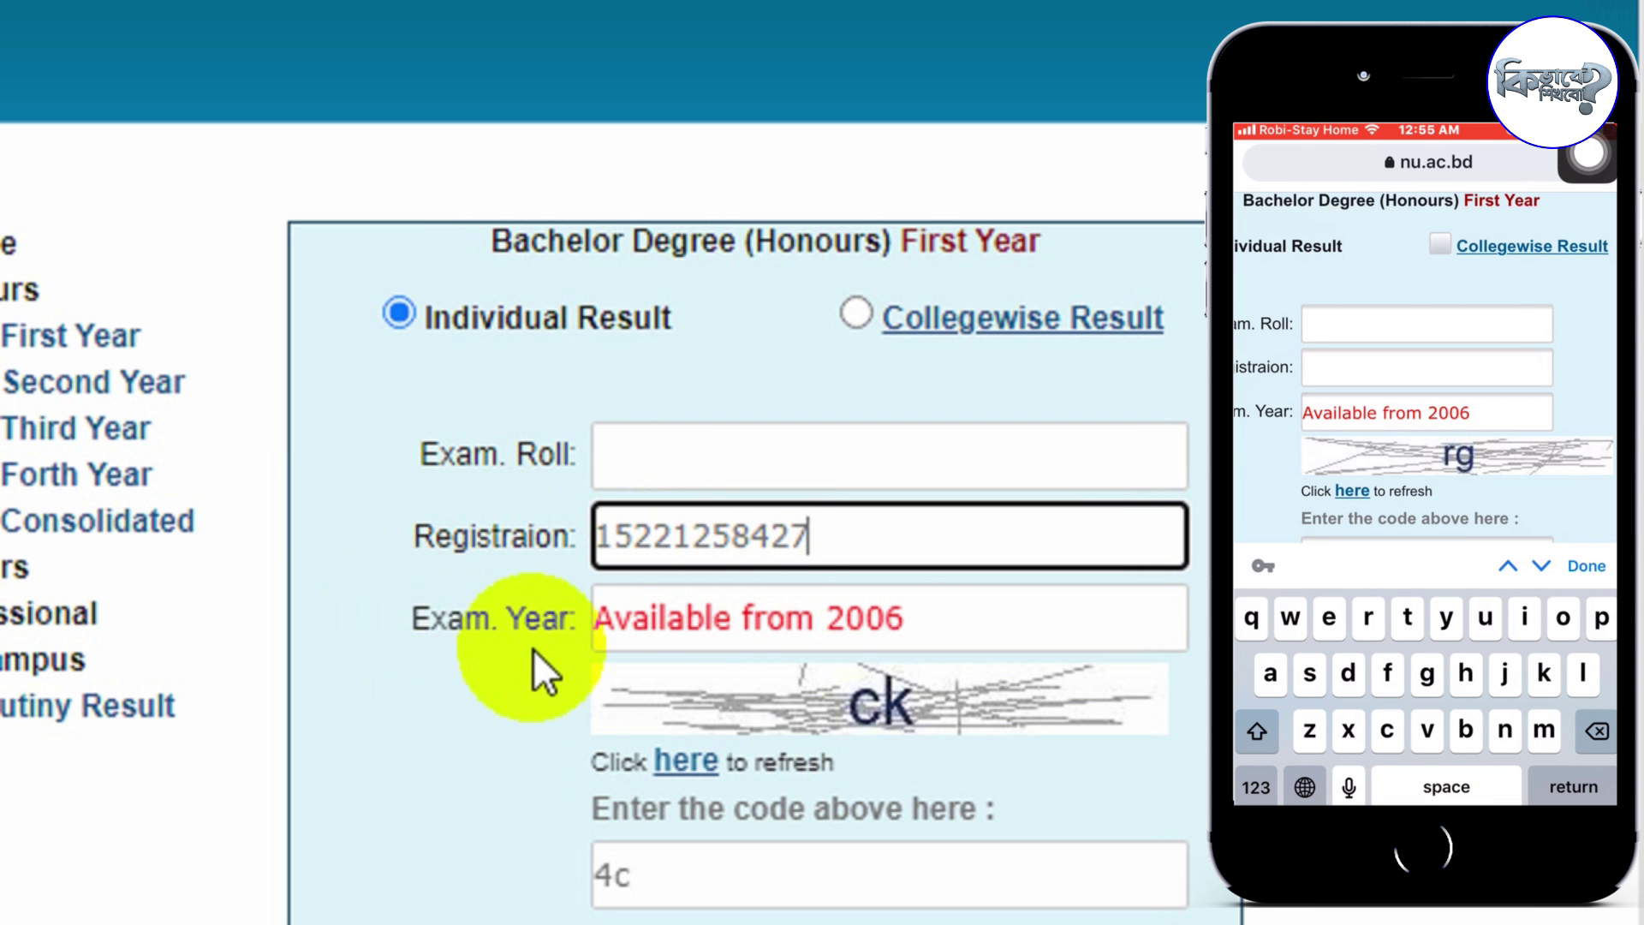
left_click(793, 620)
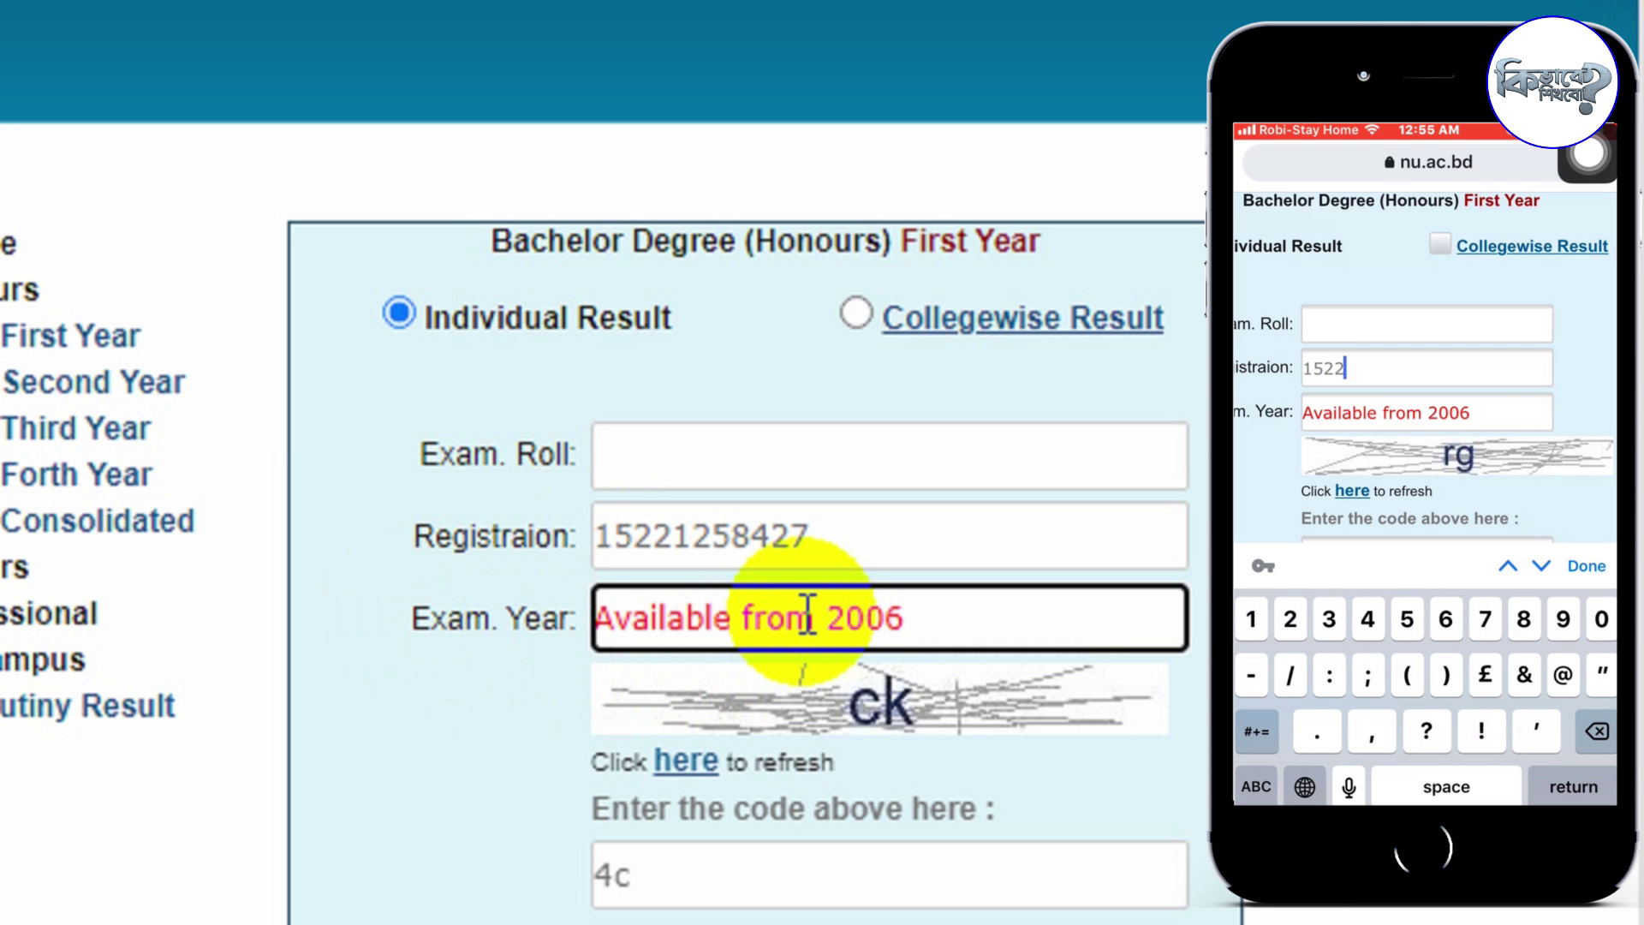
type("2016")
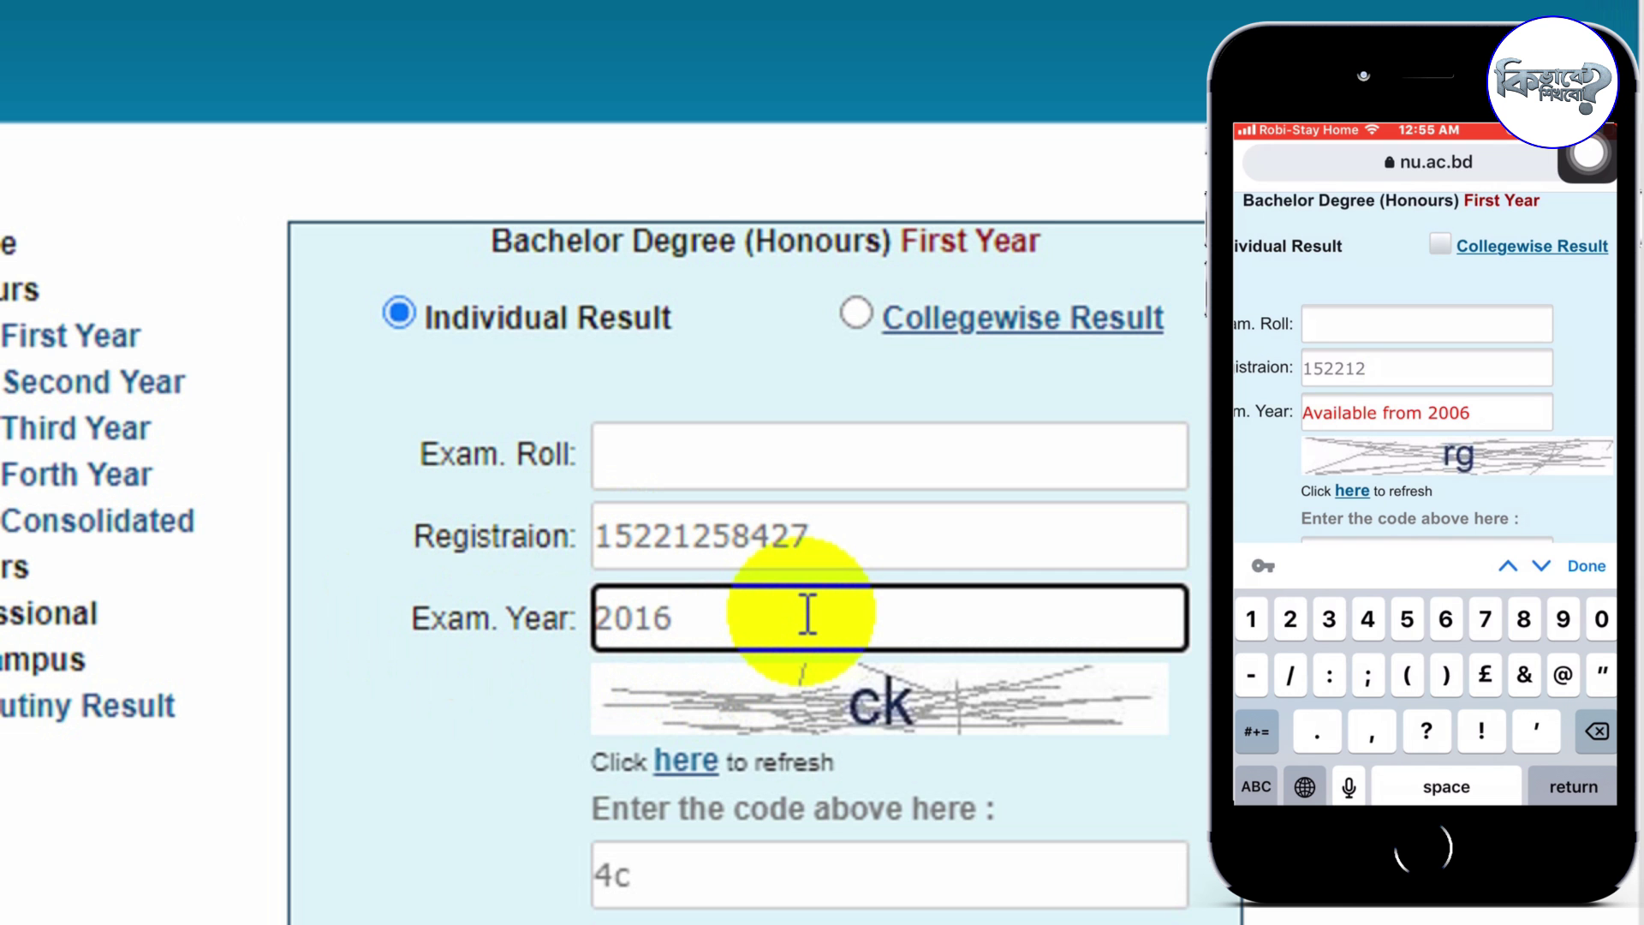
Type the captcha security code into the code box below the image.
scroll(1064, 653, "down", 1)
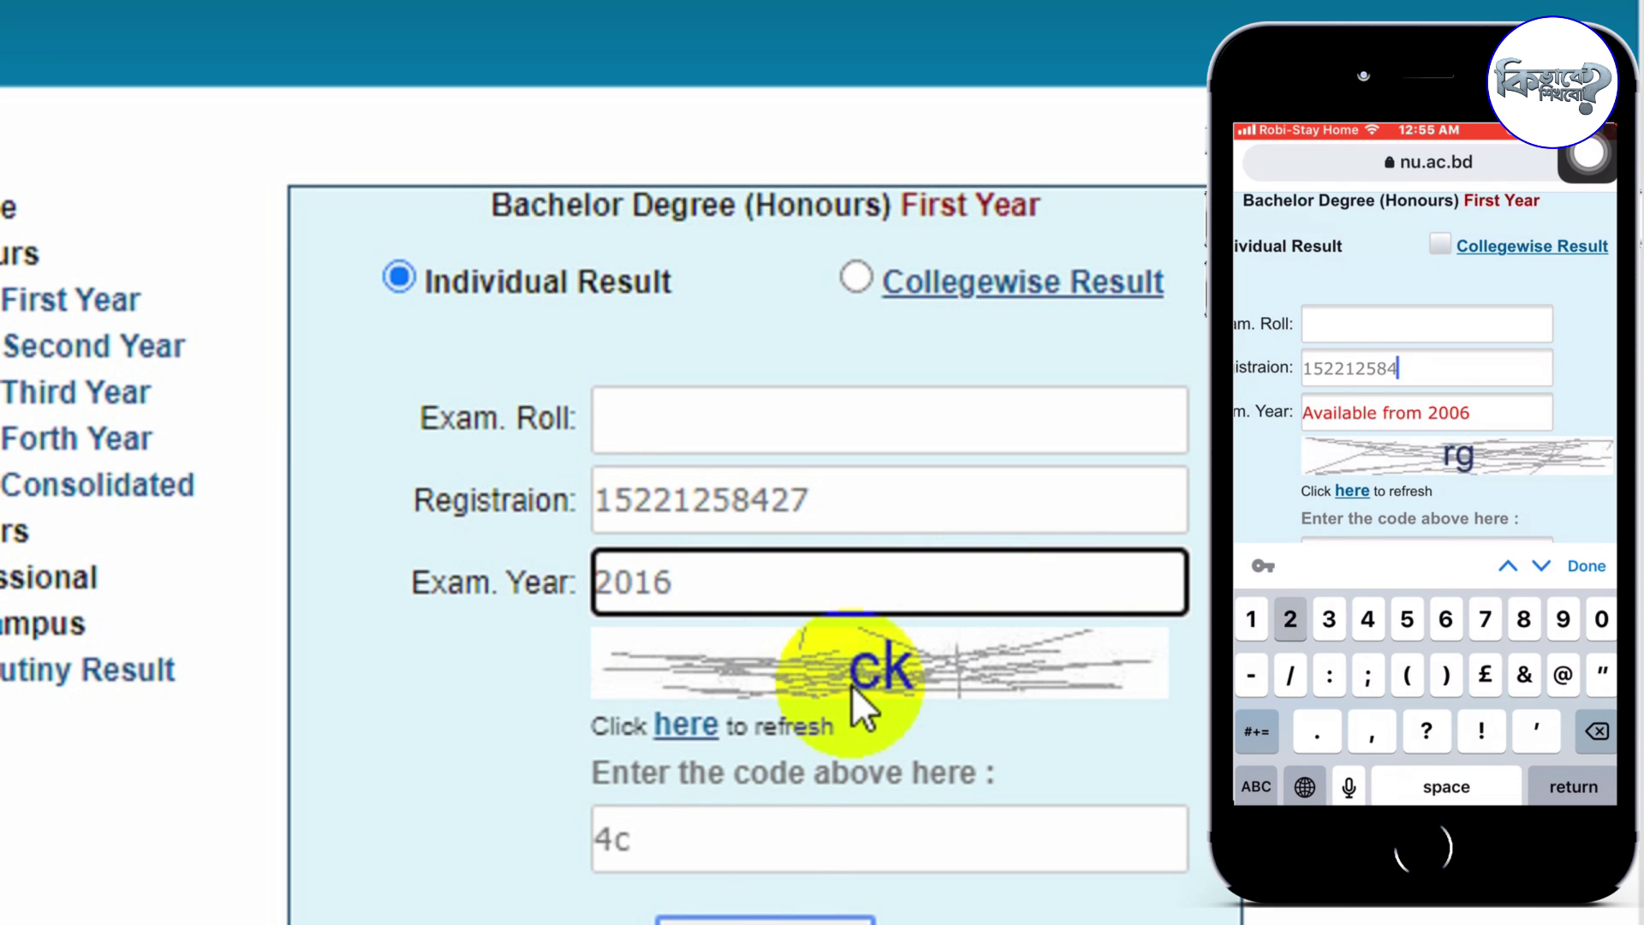
scroll(685, 728, "down", 3)
left_click(673, 683)
key("BackSpace")
key("BackSpace")
type("c")
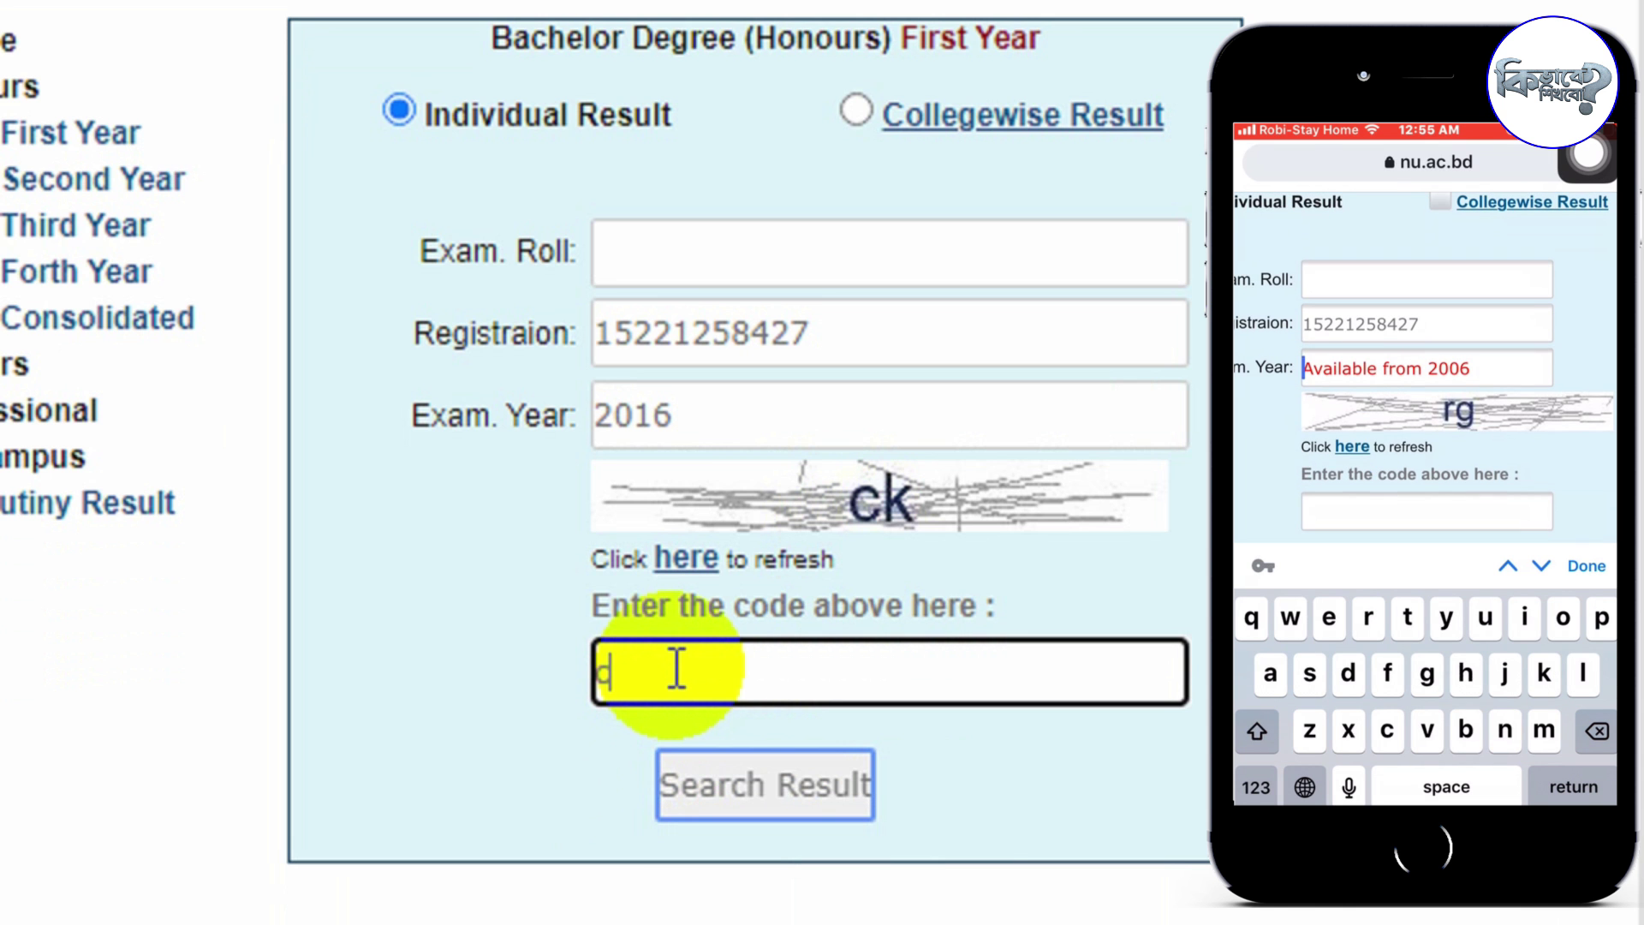
type("2")
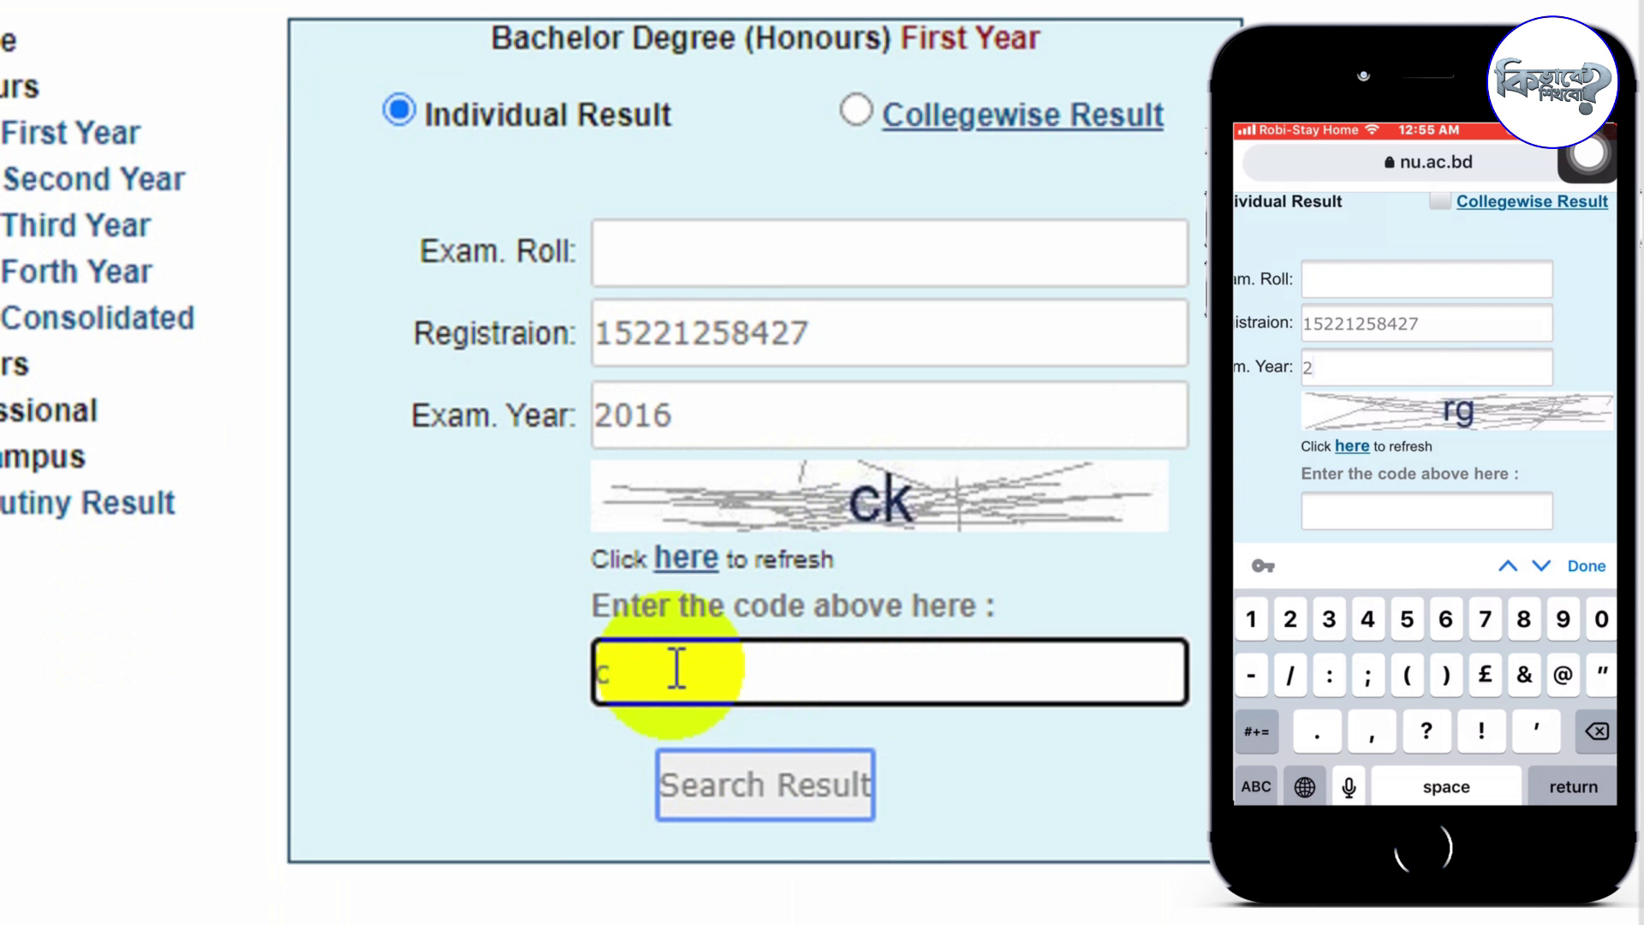
type("01")
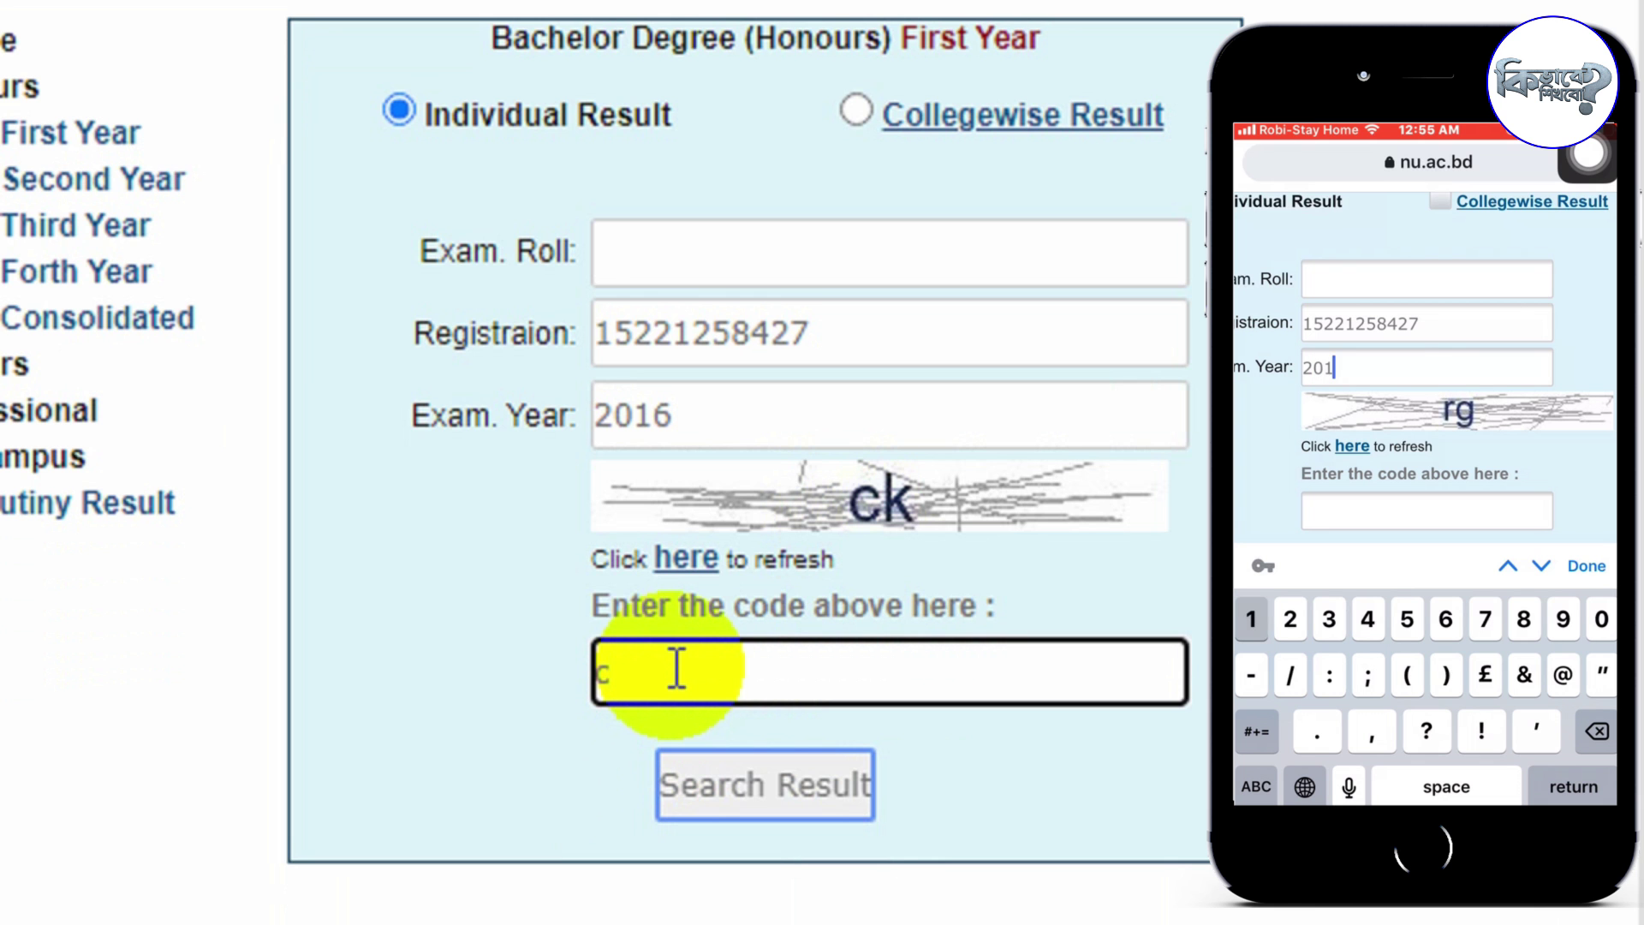
type("6")
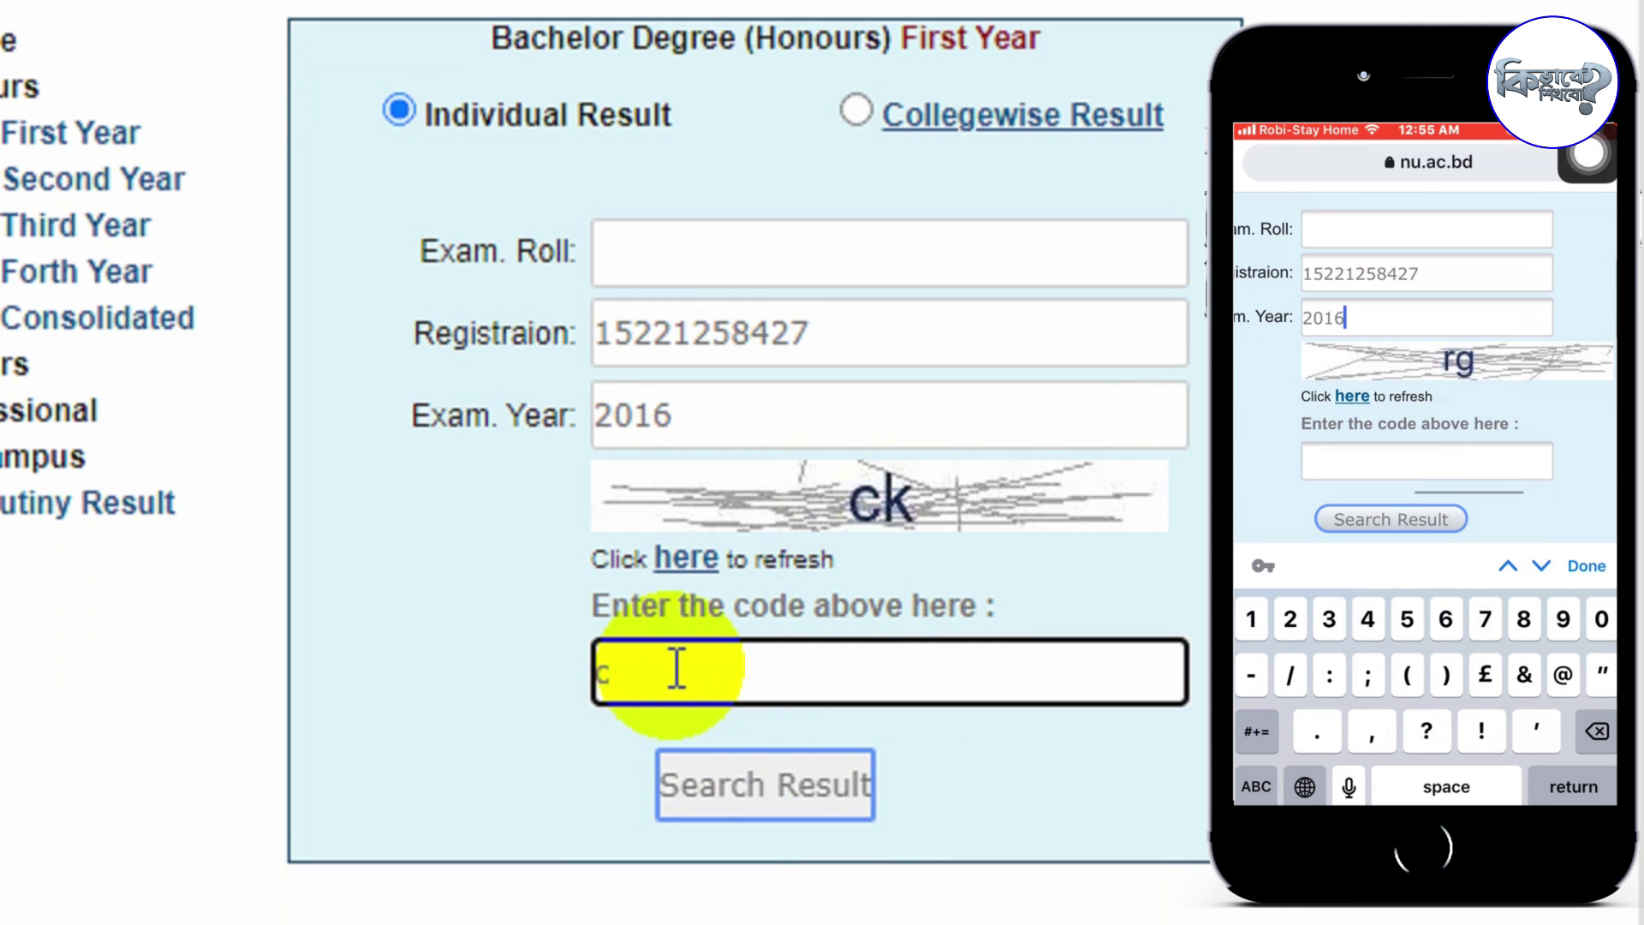
left_click(1426, 461)
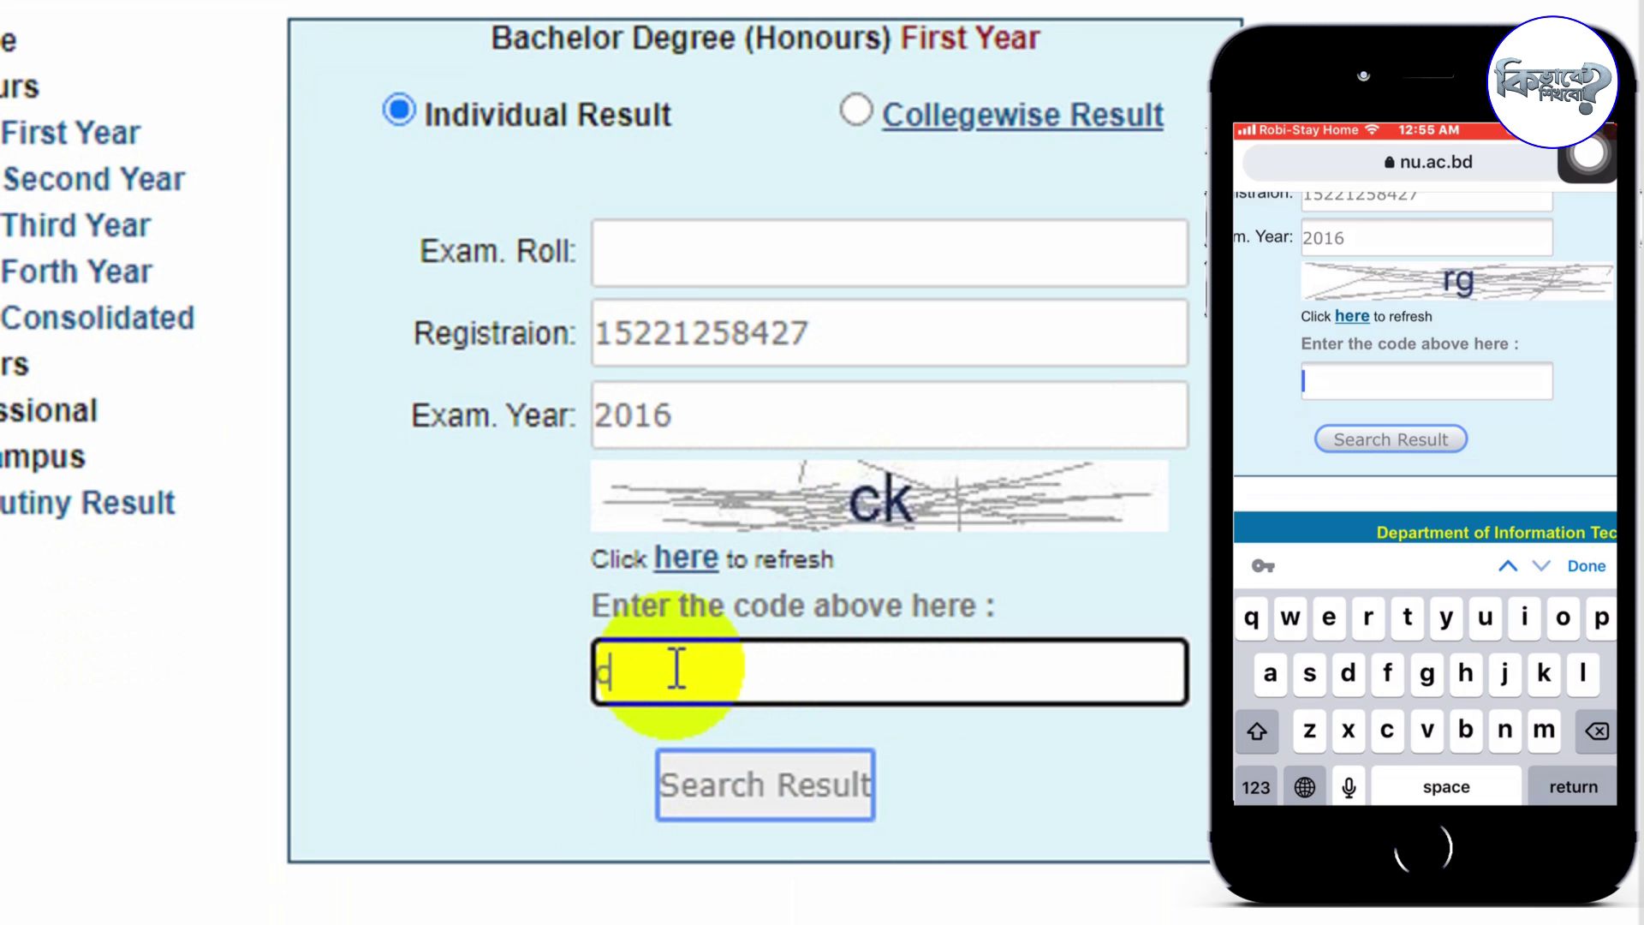
type("rg")
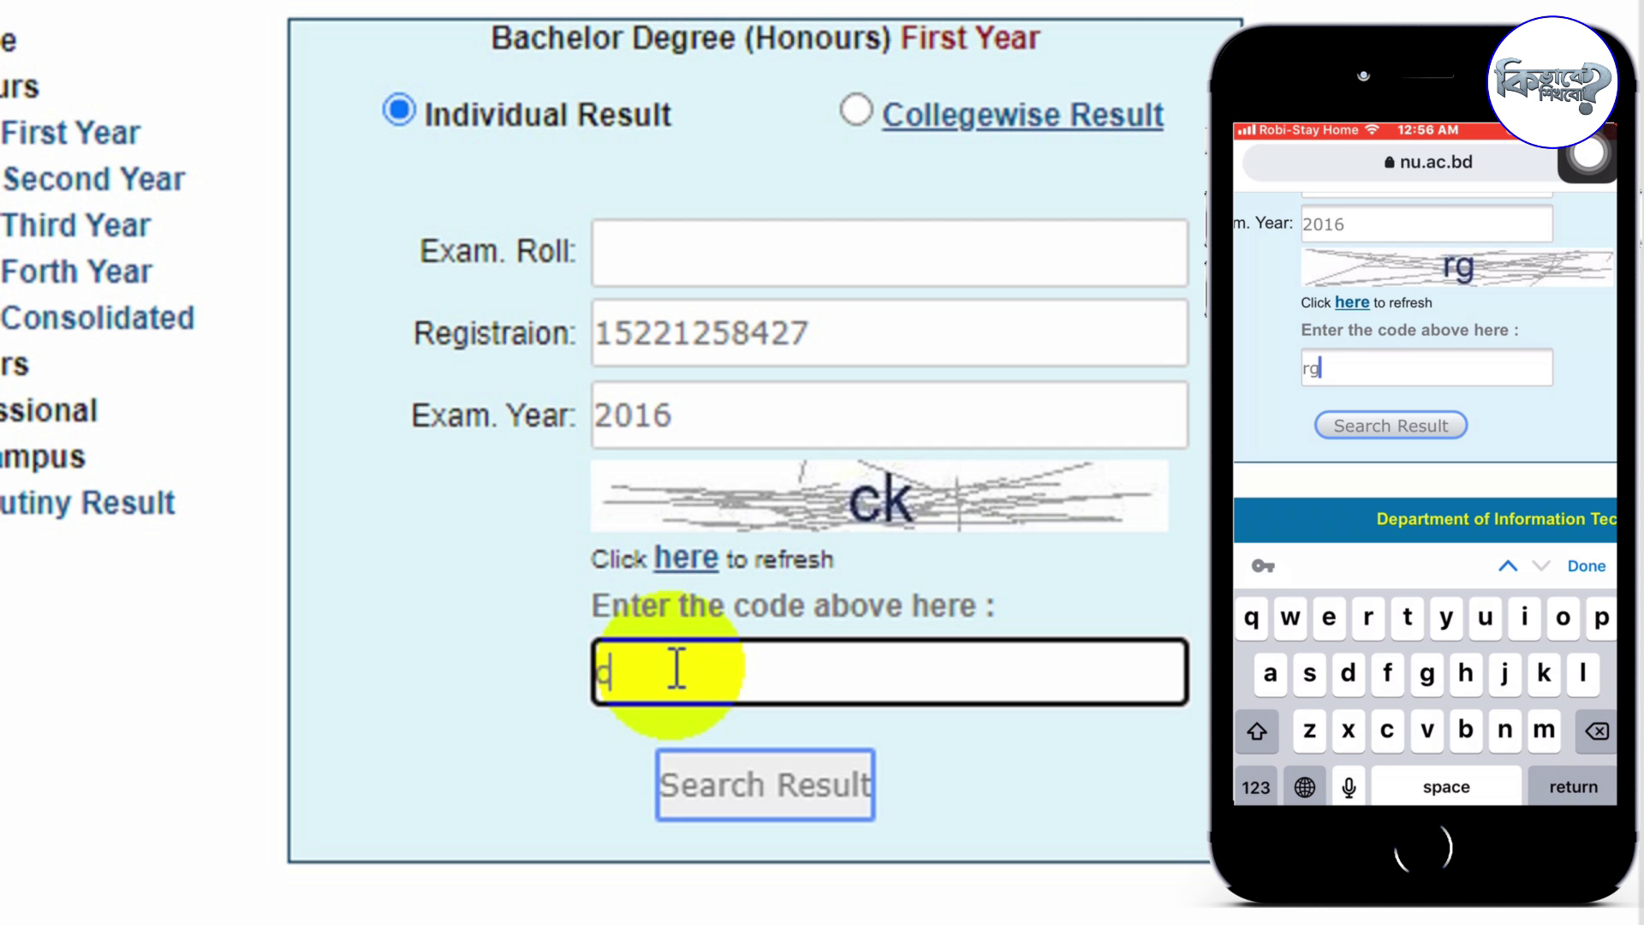
type("k")
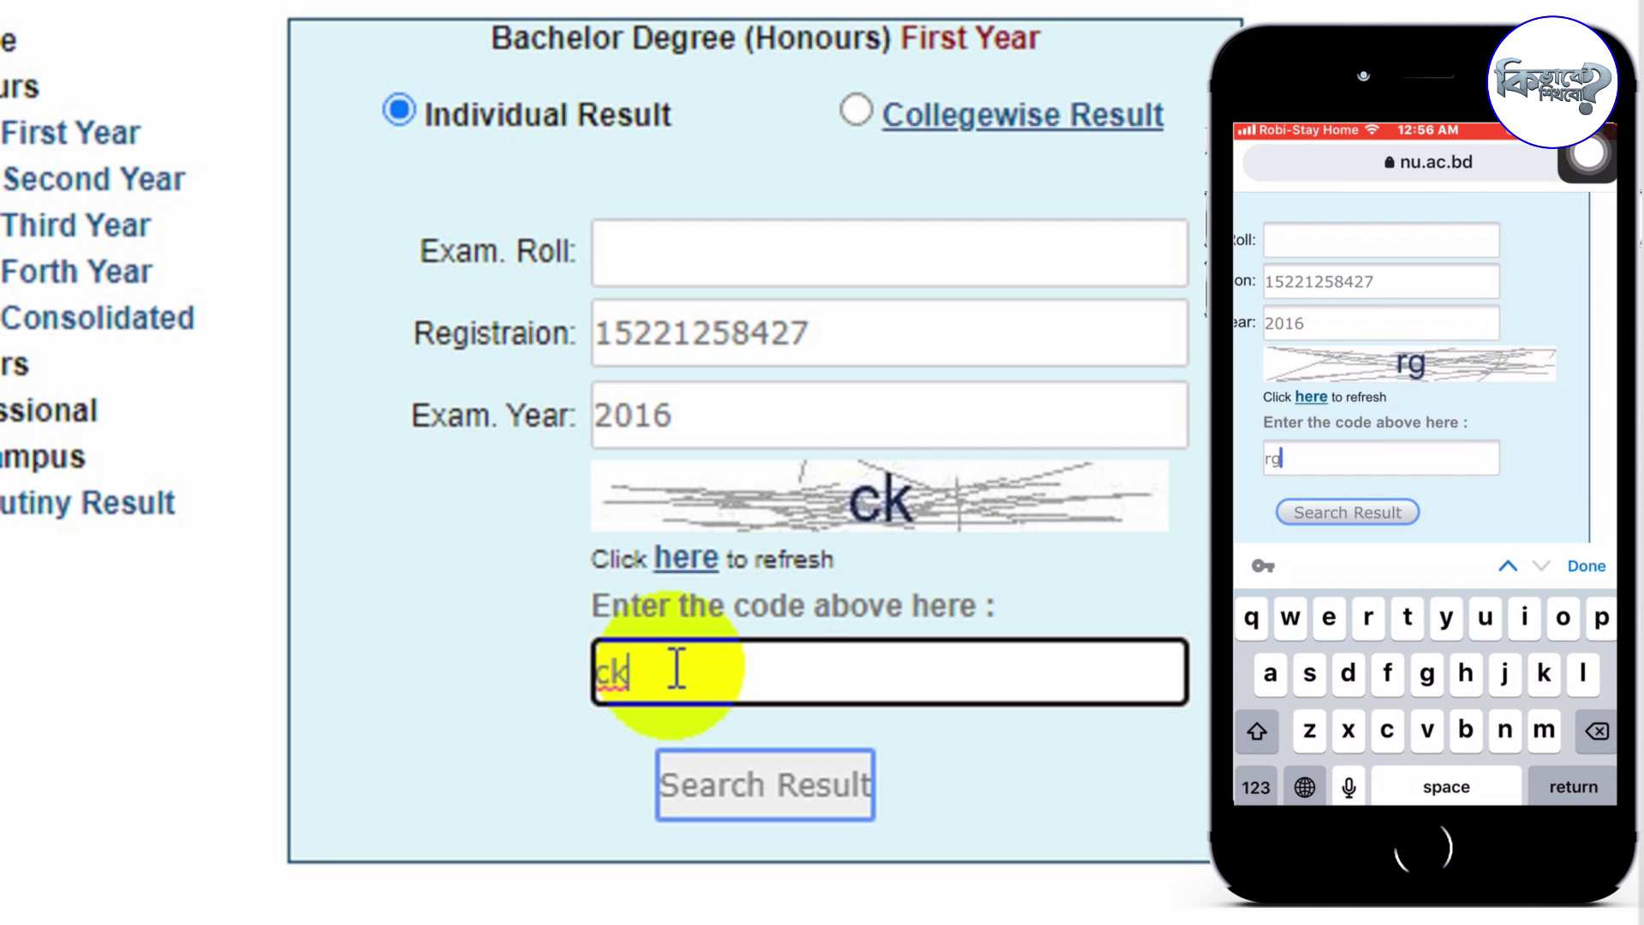
scroll(732, 715, "down", 1)
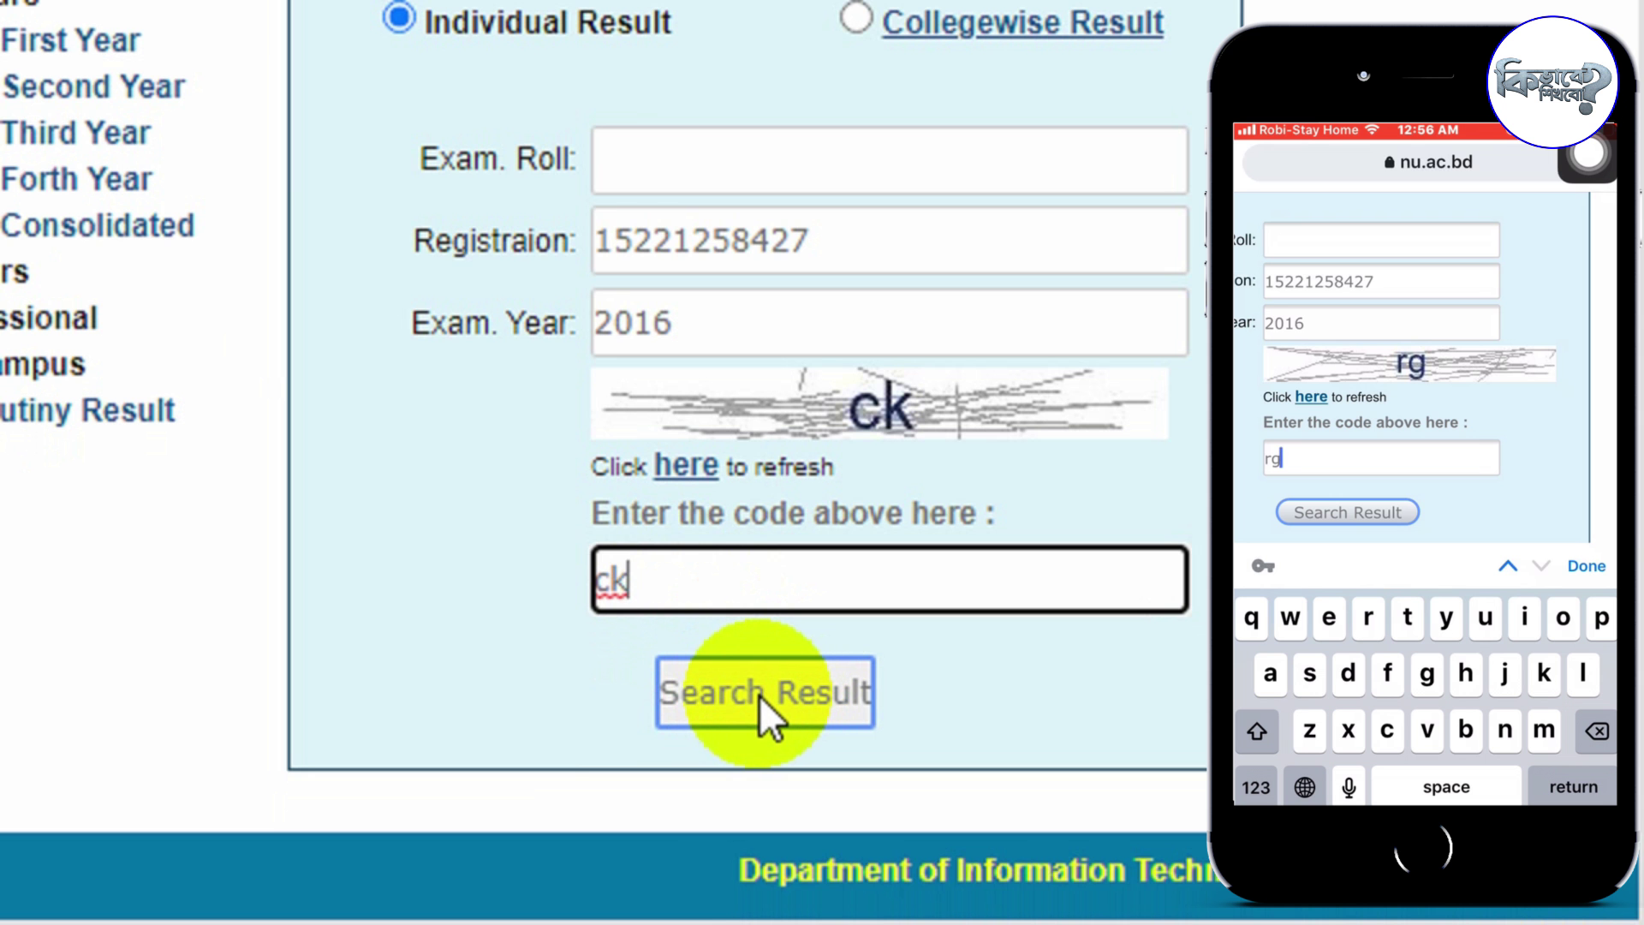
Search the result, review the Honours 1st Year 2016 sheet showing Promoted, and maximise the window.
left_click(758, 696)
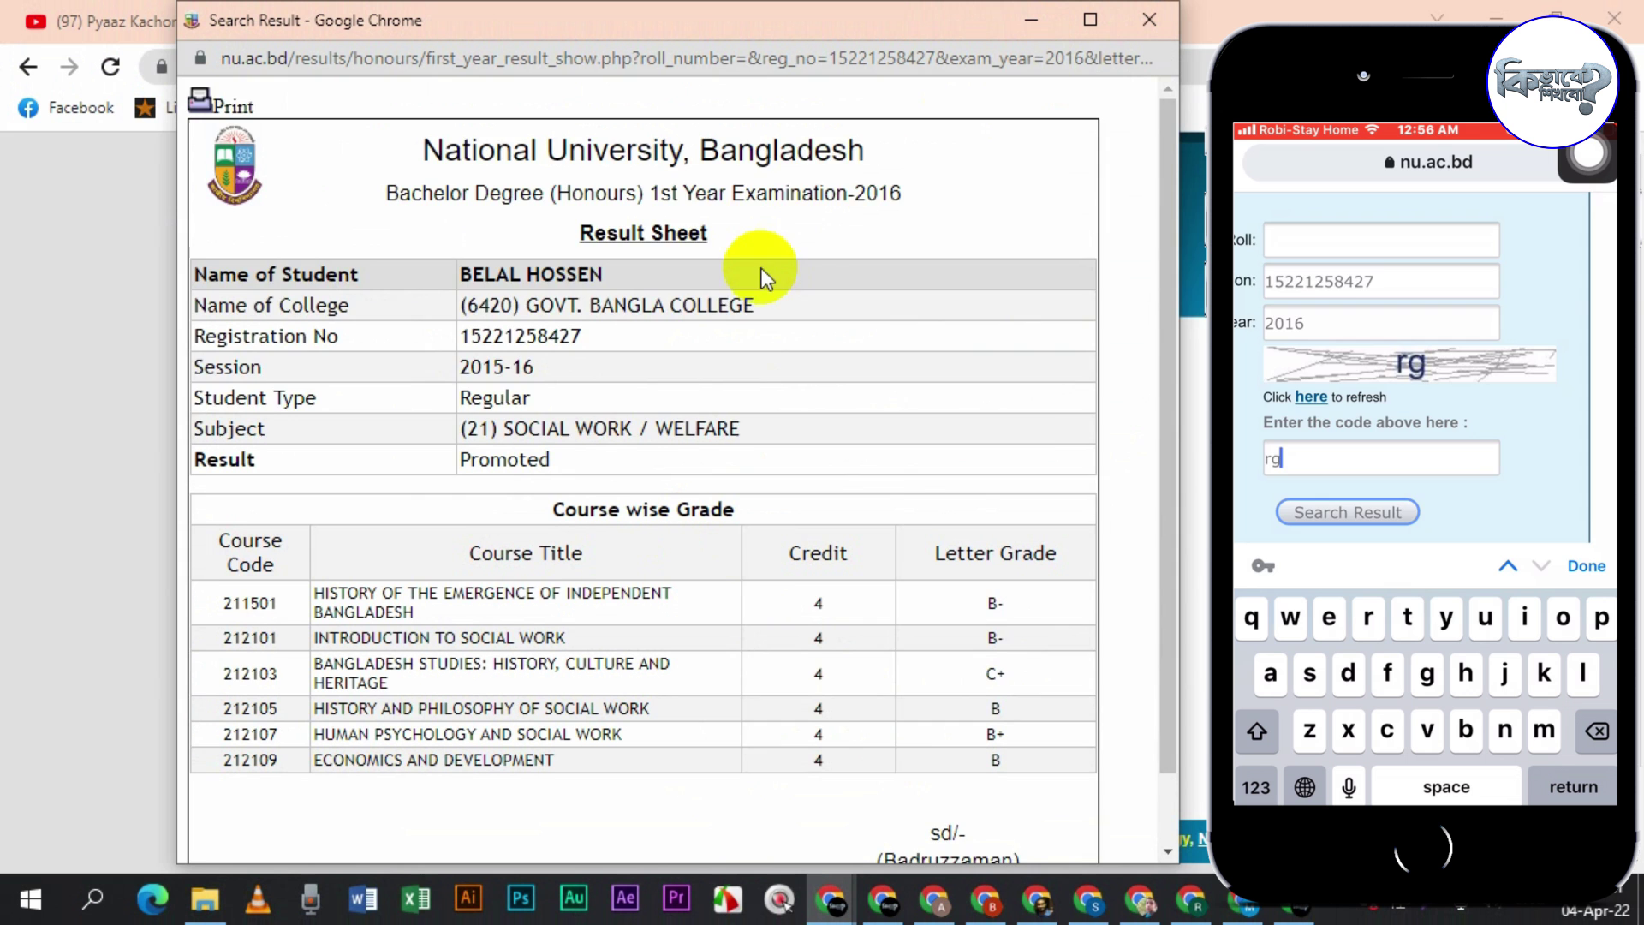
scroll(737, 308, "down", 1)
scroll(723, 387, "up", 1)
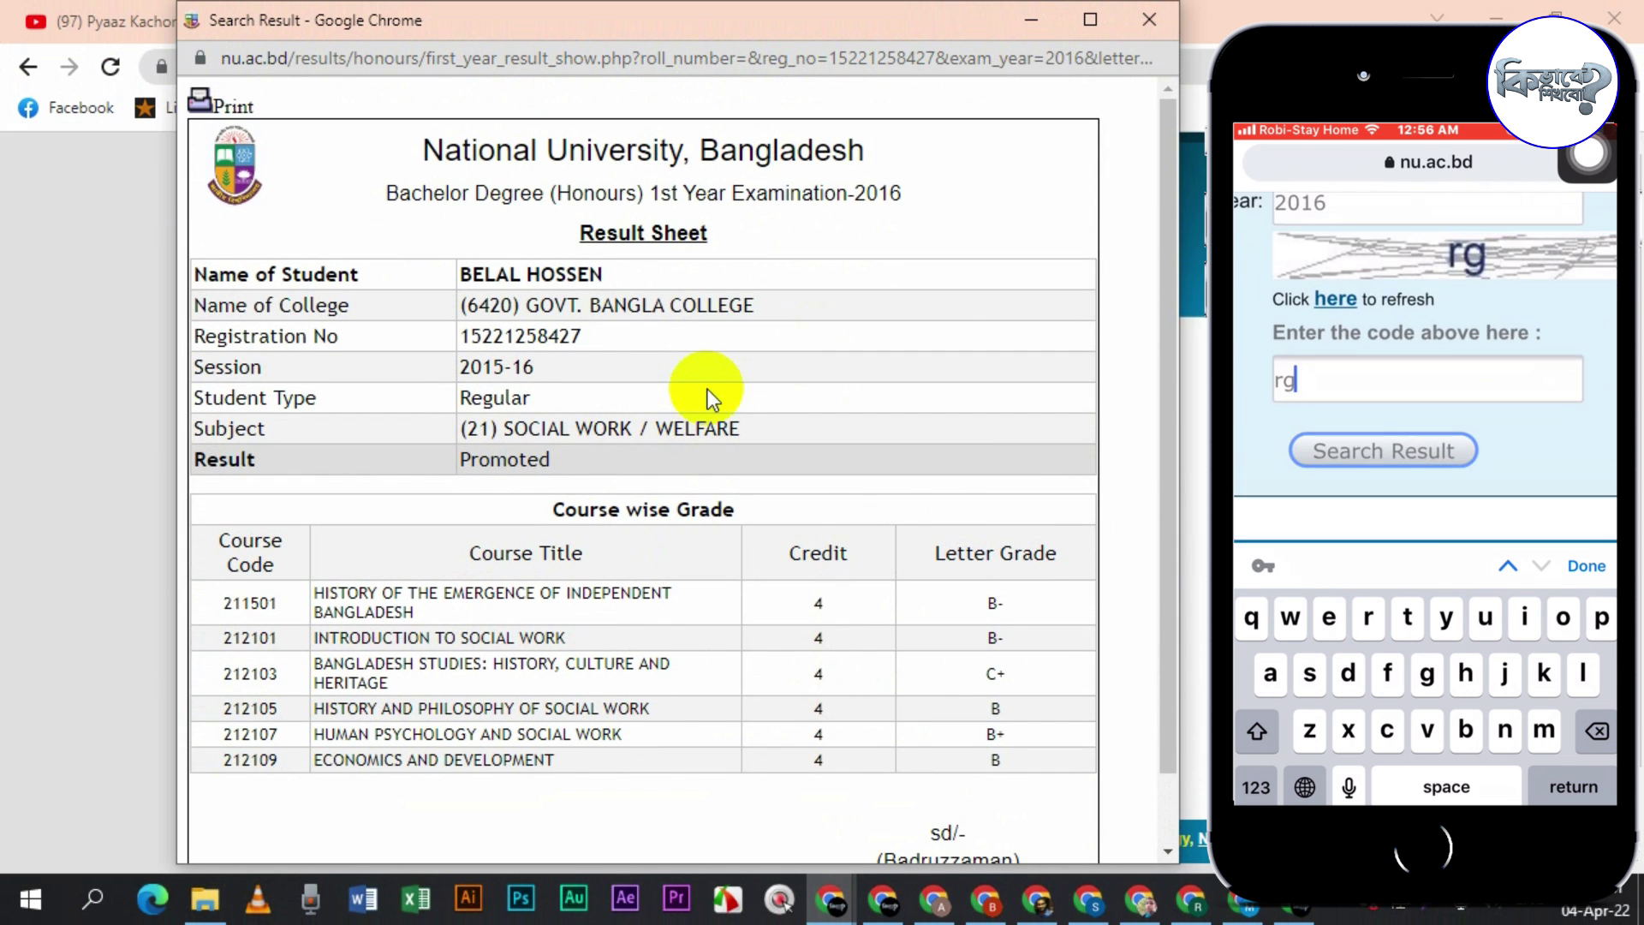
scroll(711, 391, "down", 1)
scroll(742, 392, "up", 1)
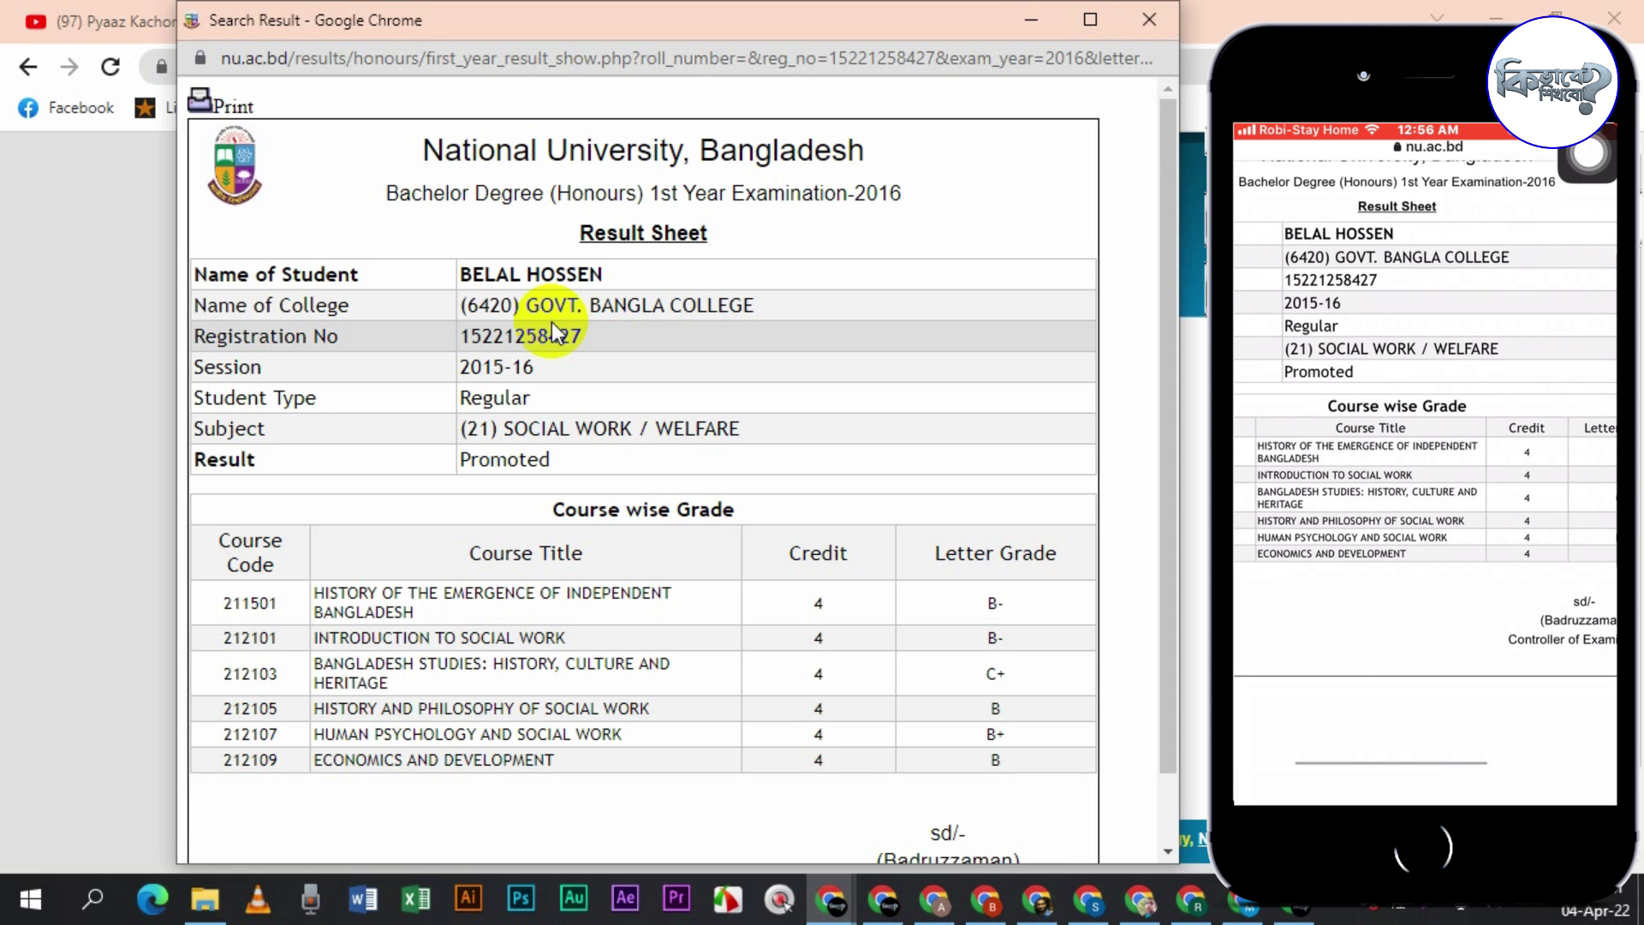
scroll(485, 351, "down", 1)
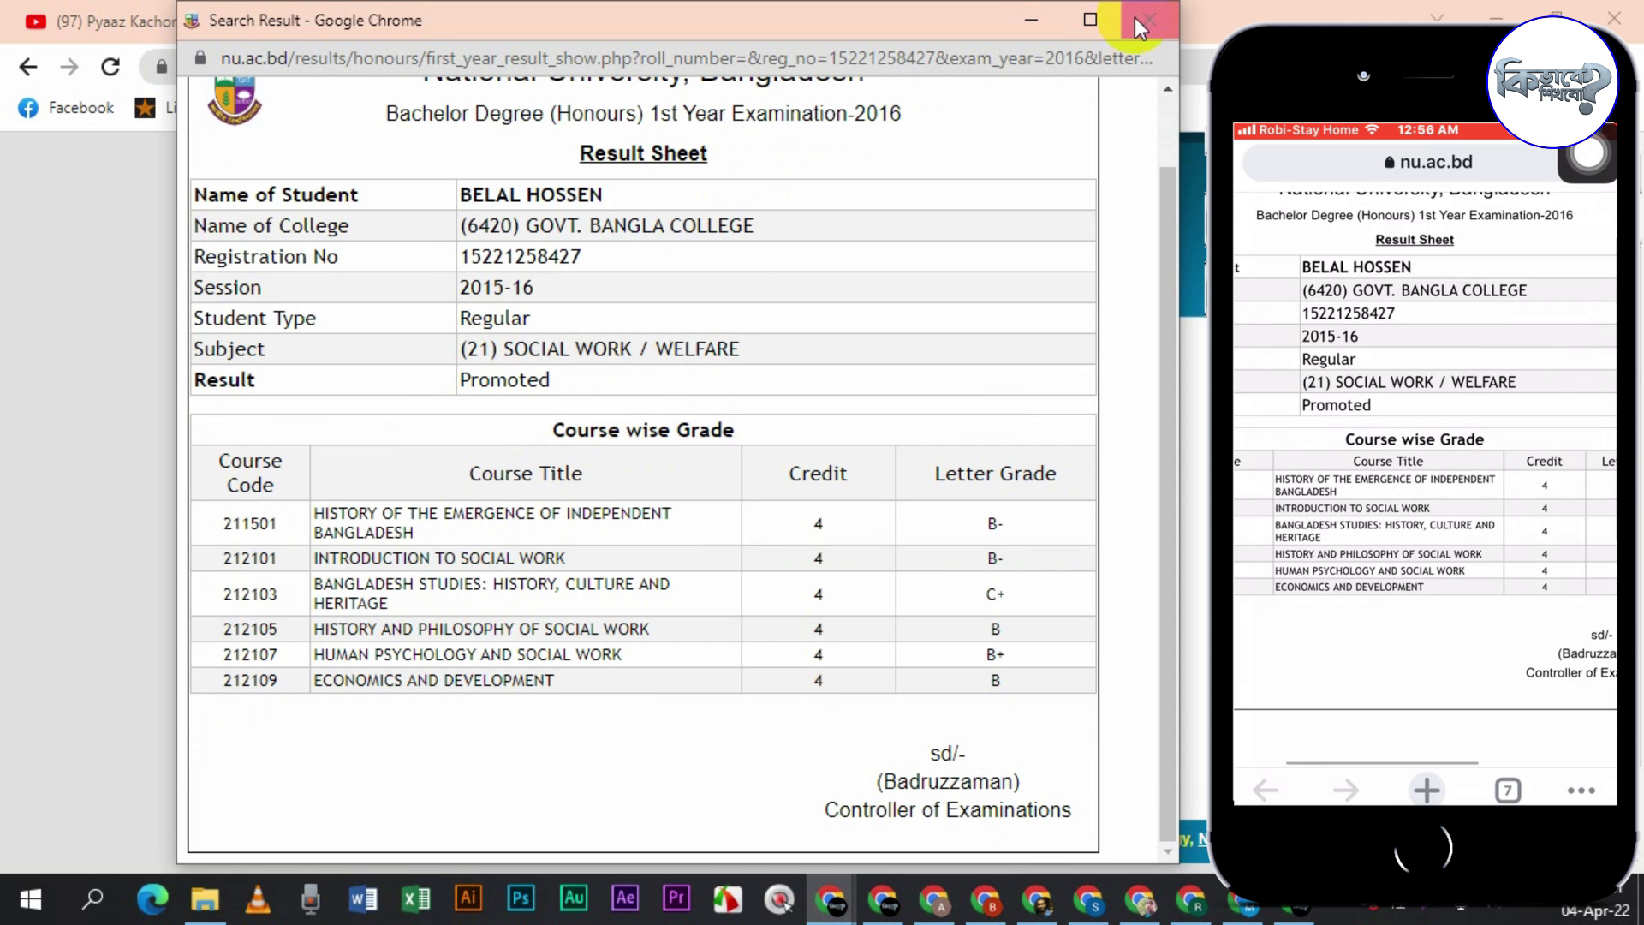
left_click(1090, 19)
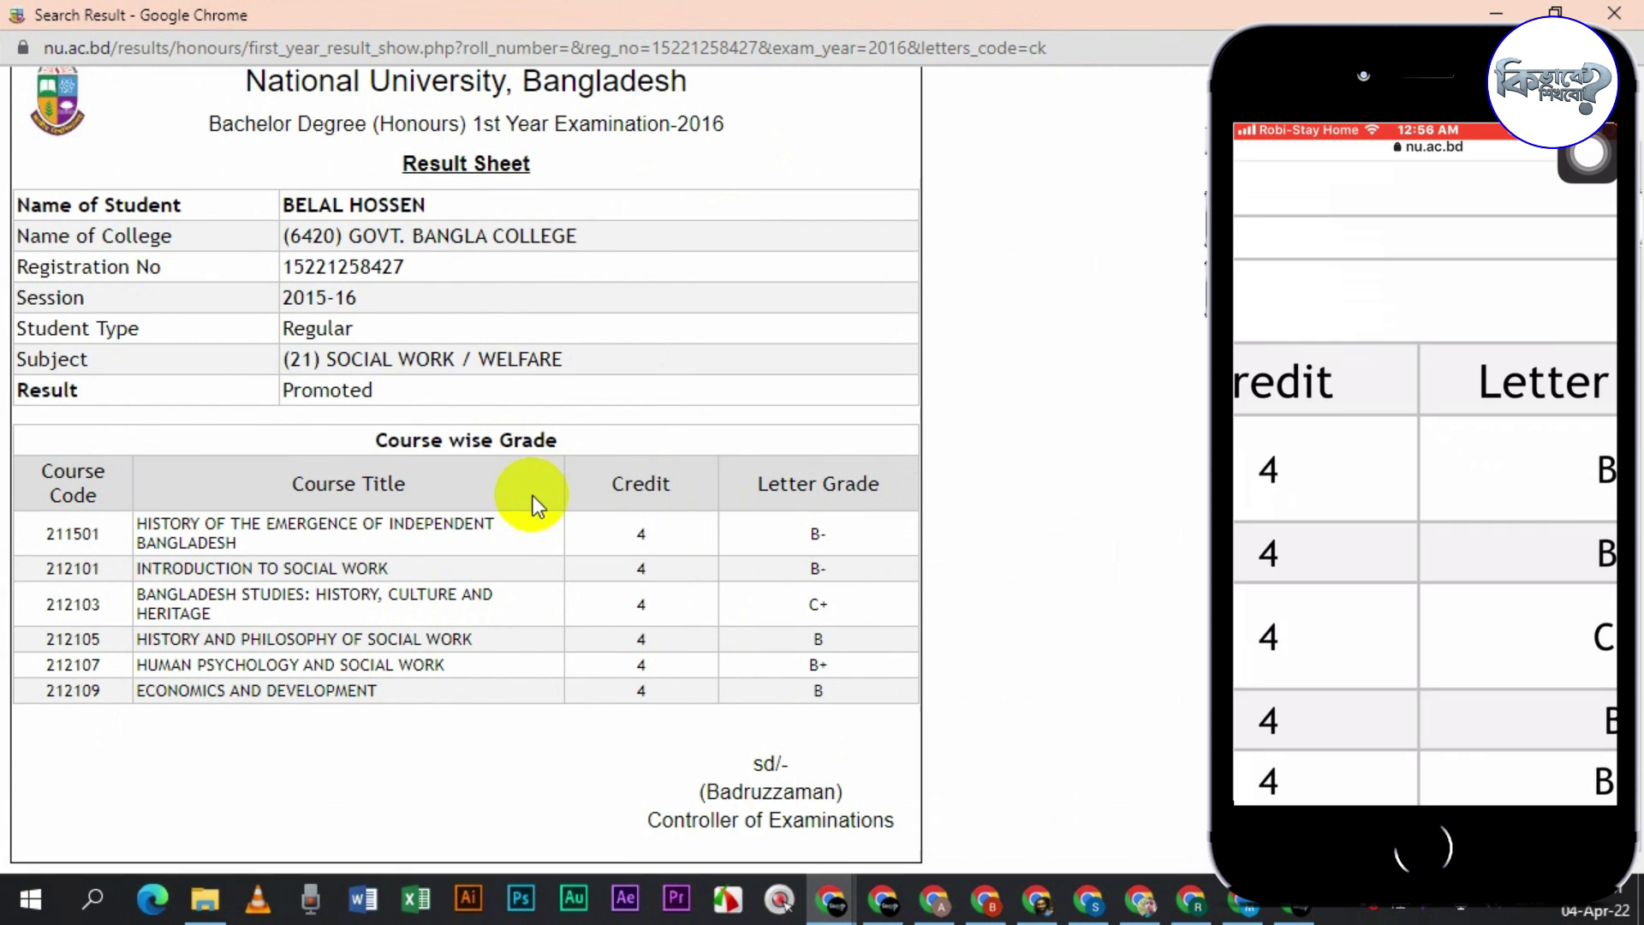
scroll(532, 503, "up", 1)
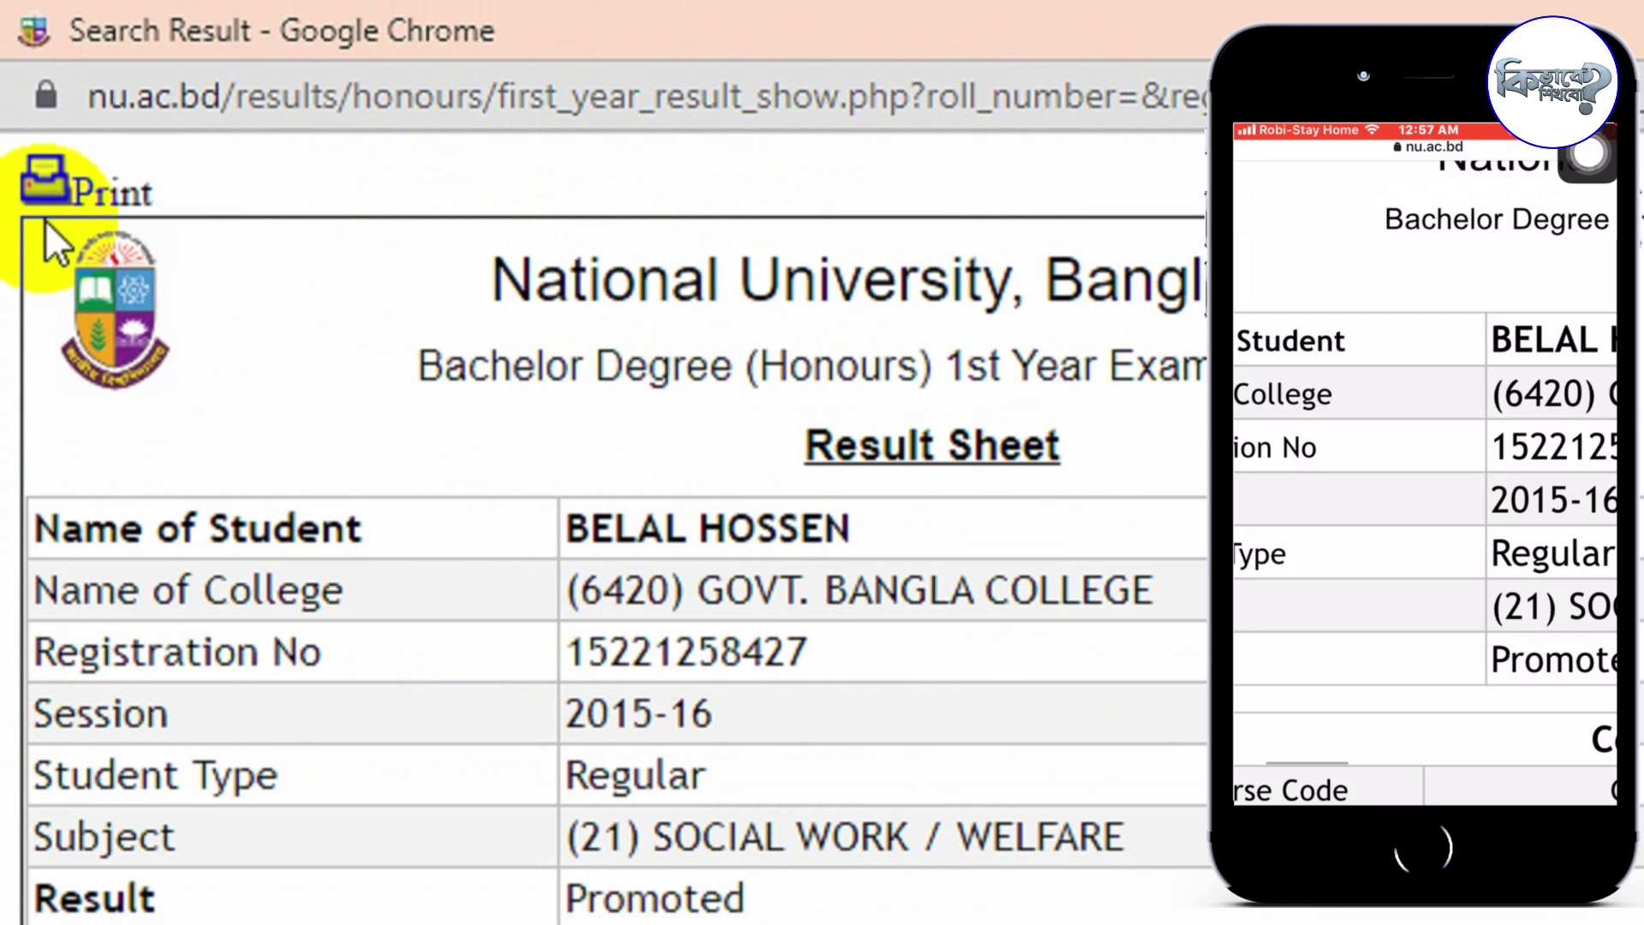
Open the print preview of the result sheet with Save as PDF as the destination.
left_click(48, 211)
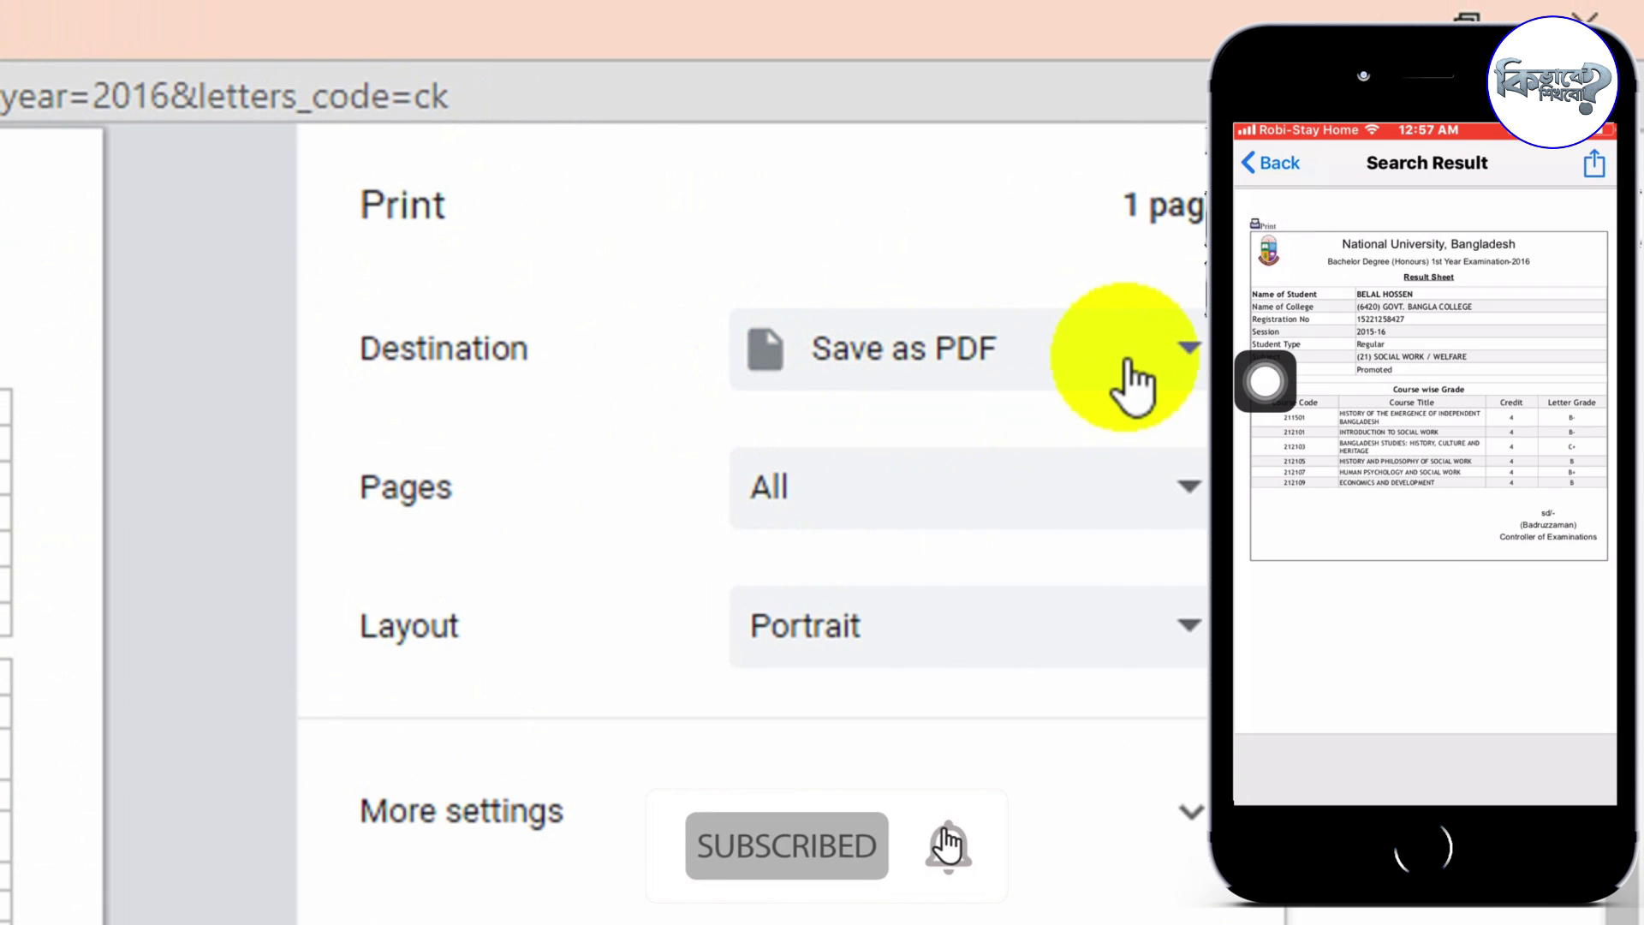
left_click(1123, 359)
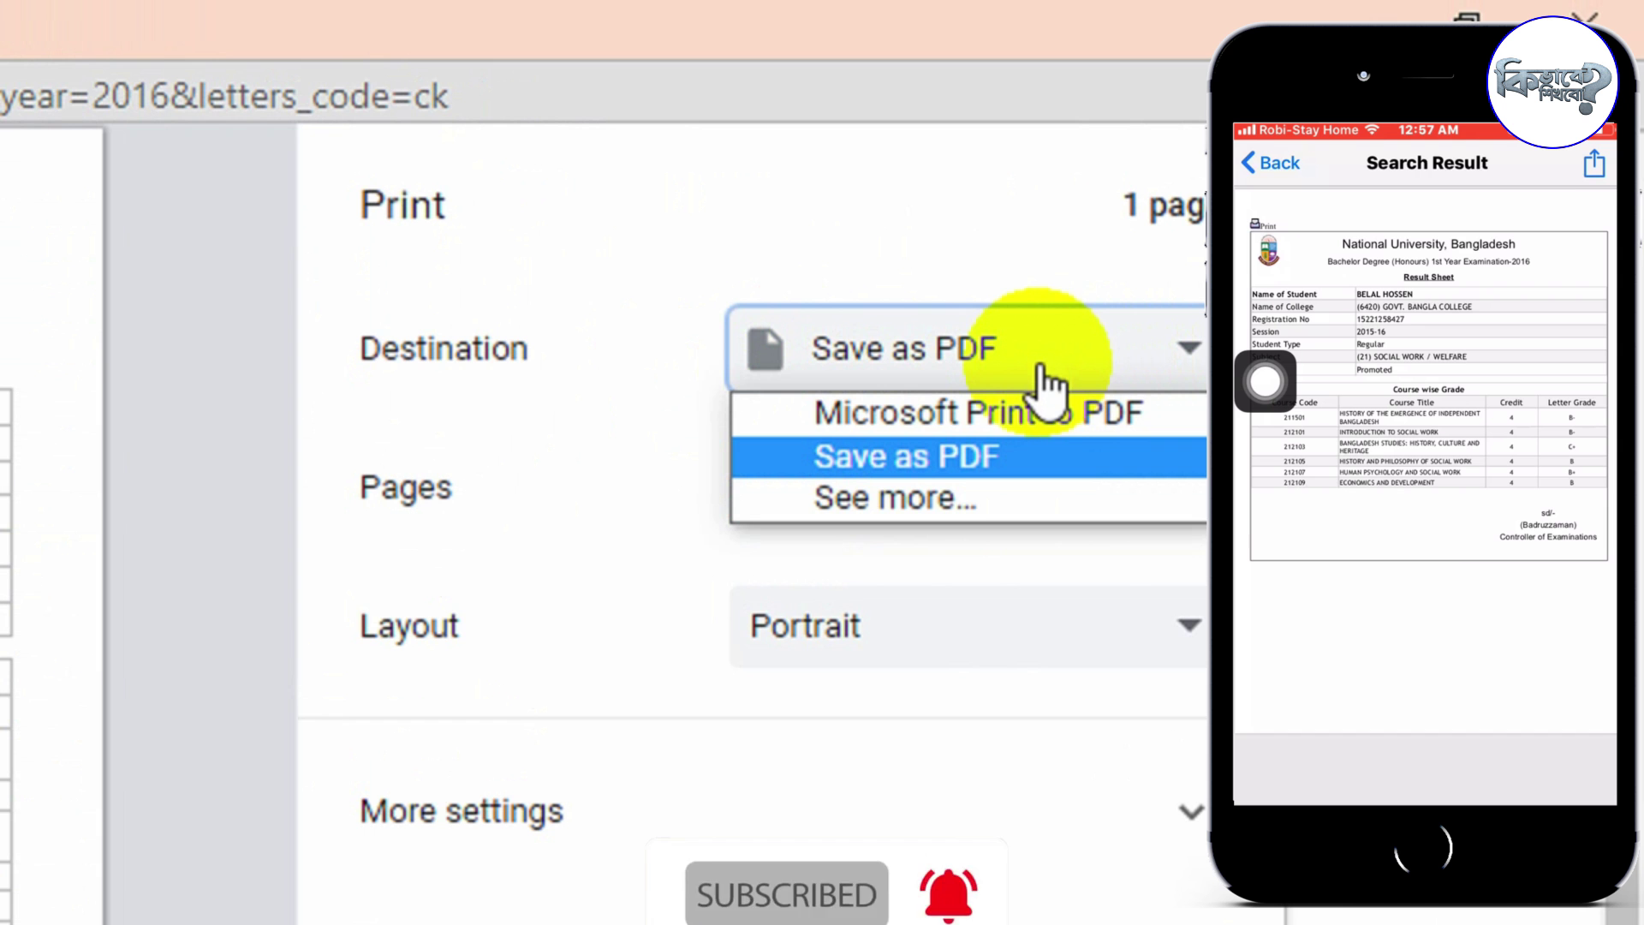
left_click(928, 465)
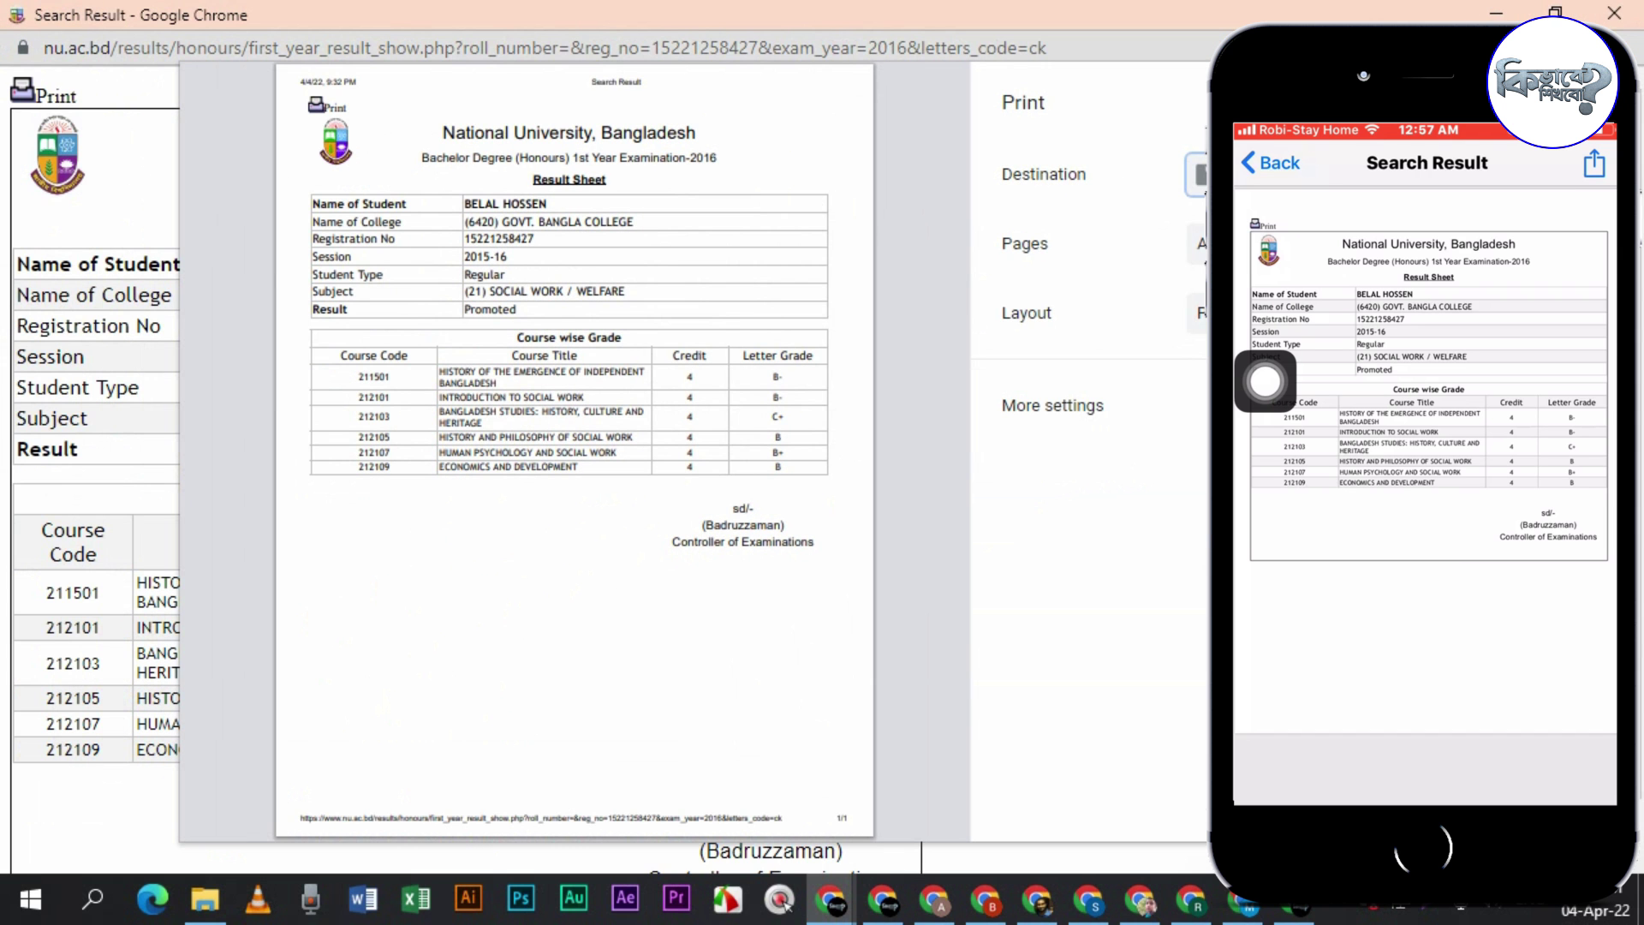